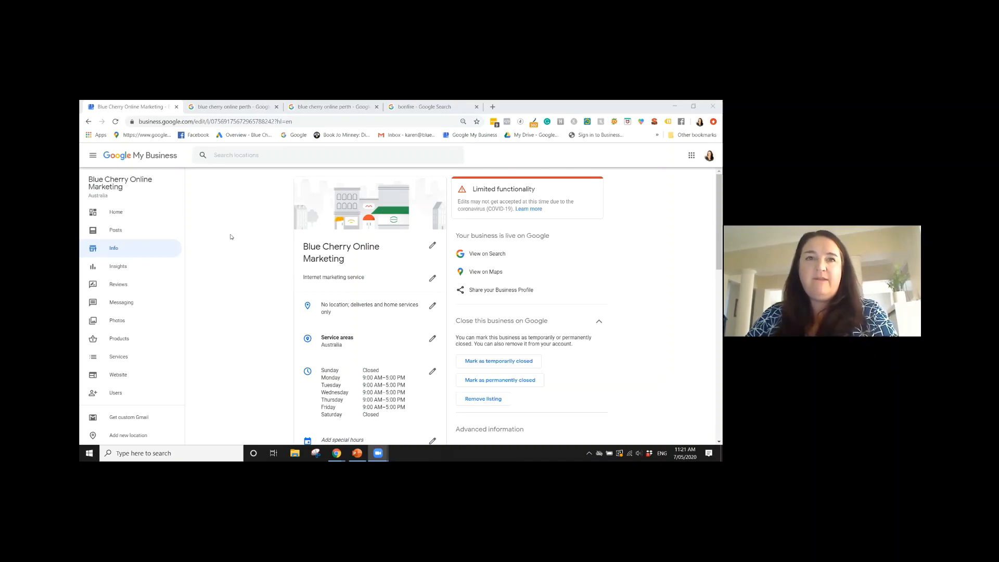
# Examine the Blue Cherry Online Marketing business profile in the desktop Google results, from the map and photos down to the reviews and business description
pyautogui.click(240, 108)
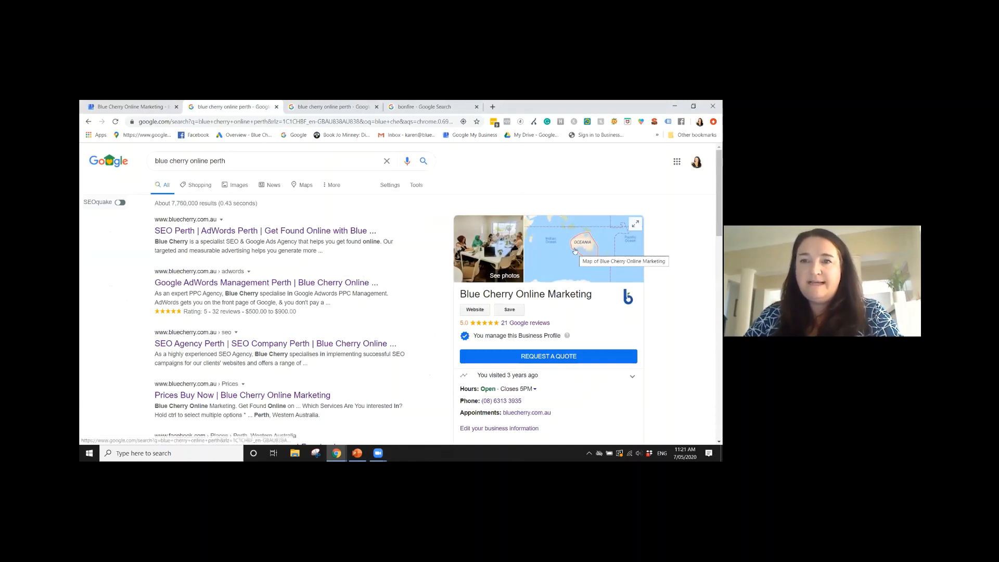
pyautogui.scroll(-1, 688, 247)
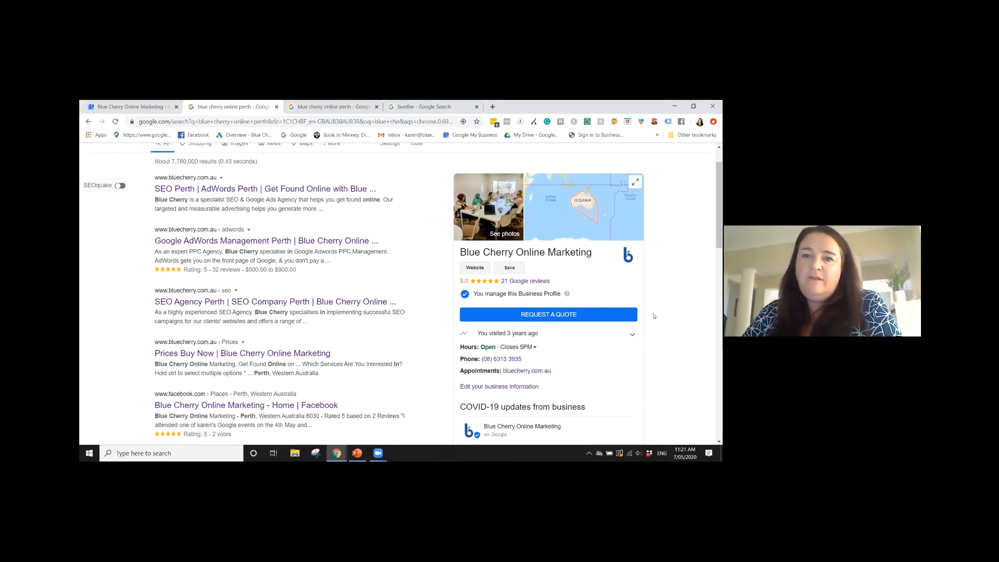
pyautogui.scroll(1, 323, 257)
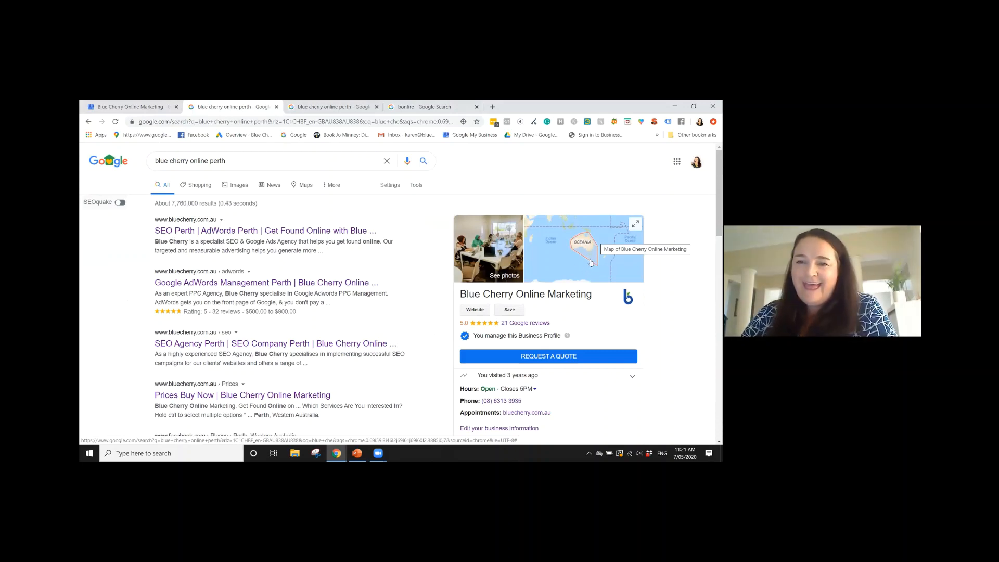
pyautogui.scroll(-2, 586, 268)
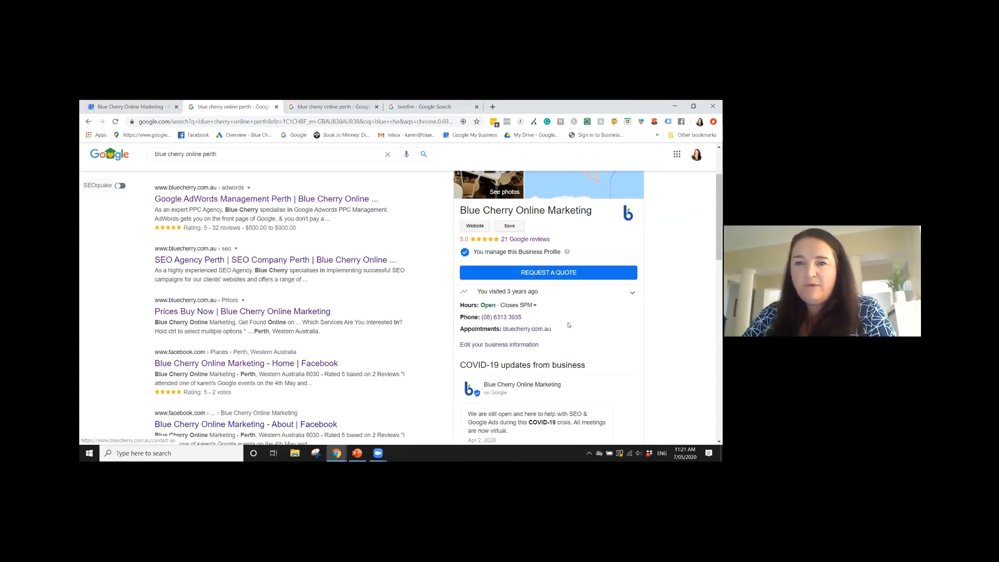
pyautogui.scroll(-2, 568, 323)
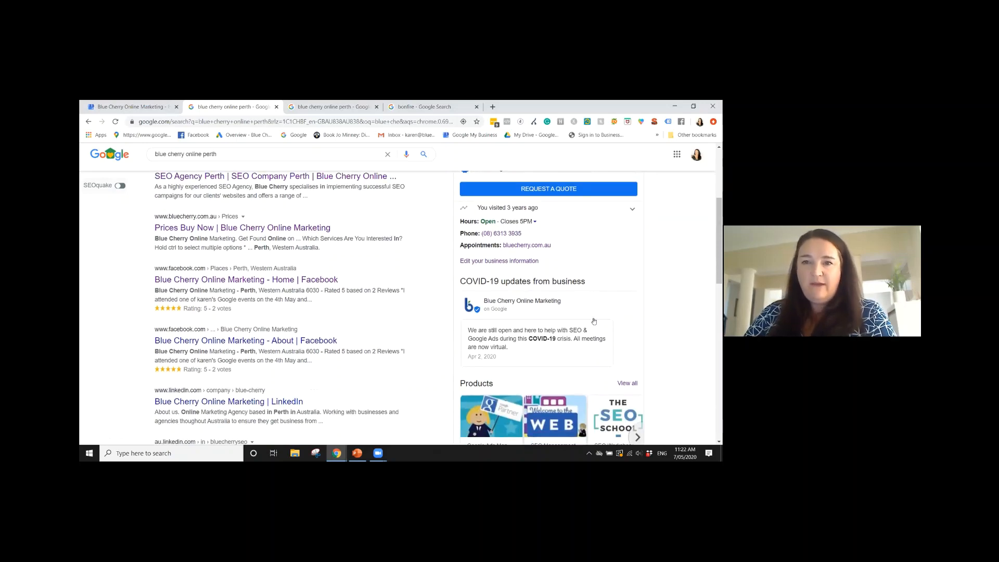
pyautogui.scroll(-3, 494, 283)
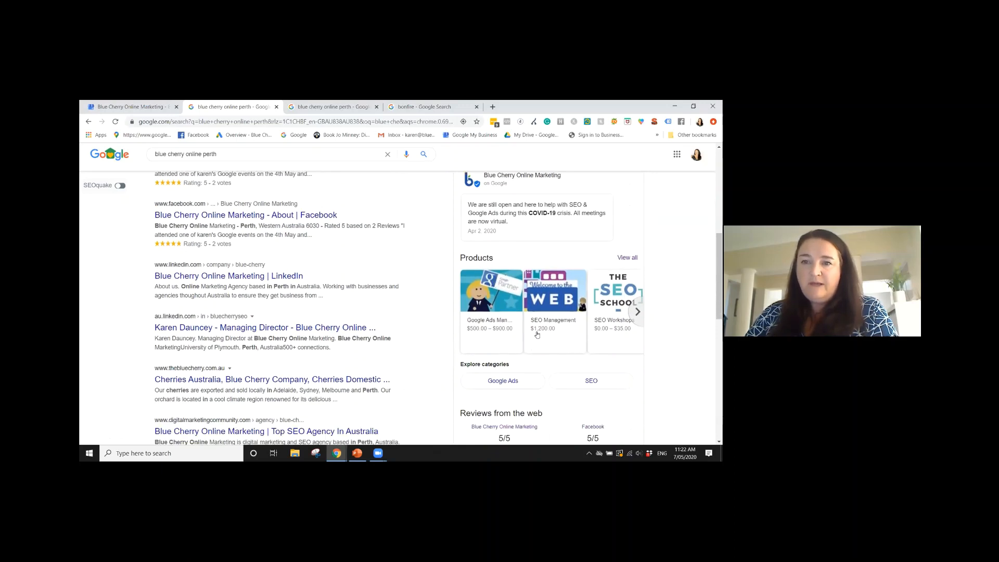
pyautogui.scroll(-2, 568, 335)
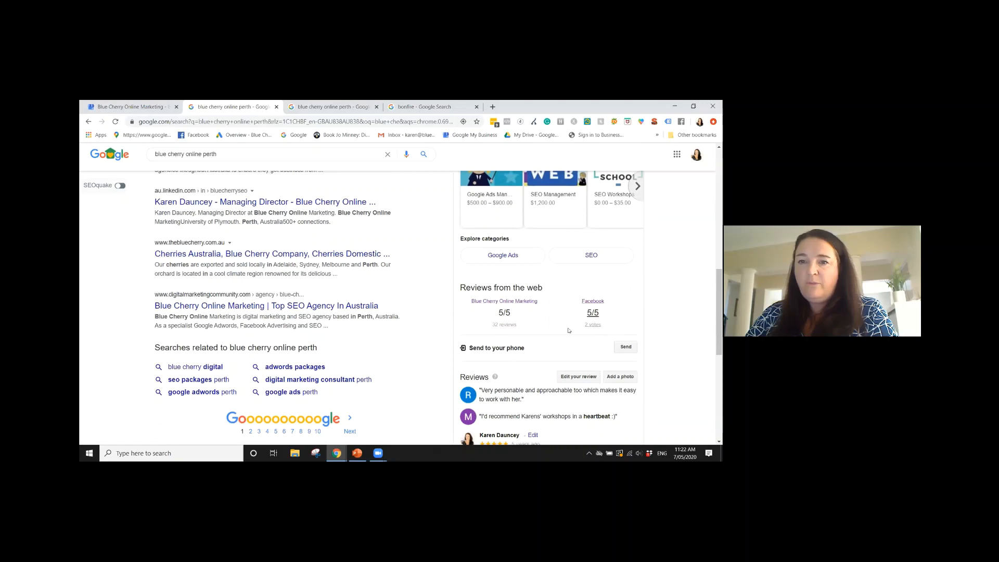
pyautogui.scroll(-2, 569, 330)
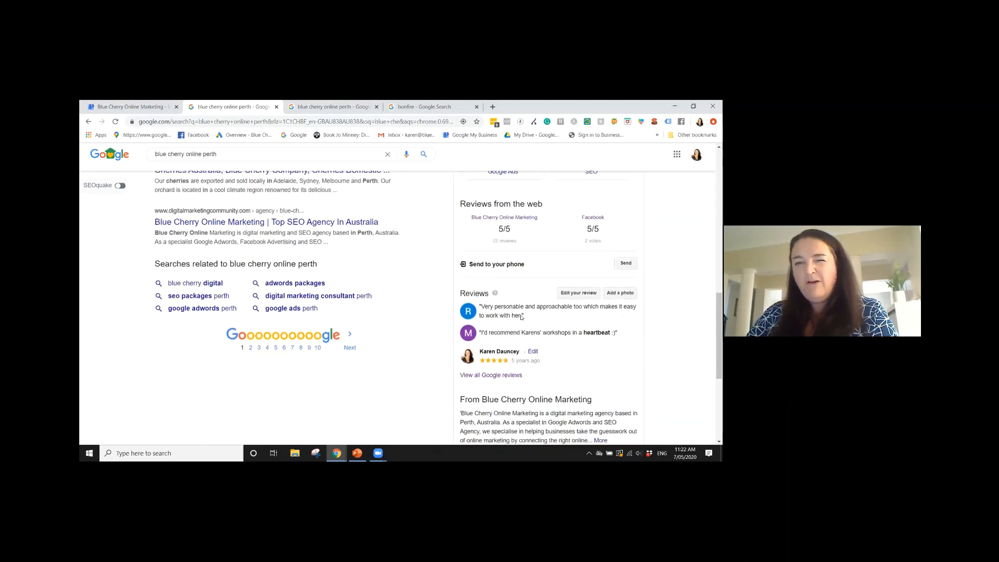
pyautogui.scroll(-1, 567, 334)
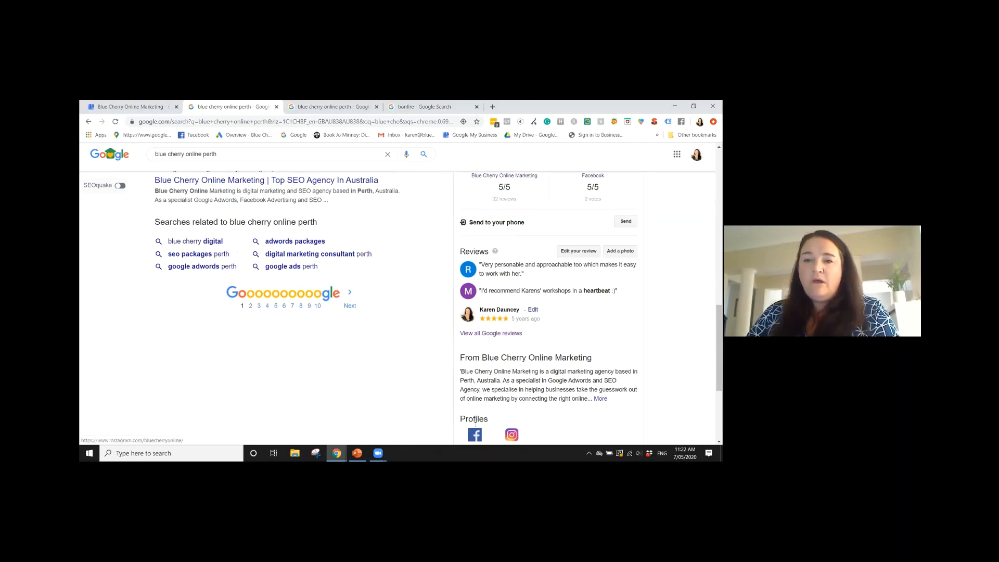
# Switch to the mobile preview of the blue cherry online perth search and view the profile's Overview and Updates sections
pyautogui.click(293, 107)
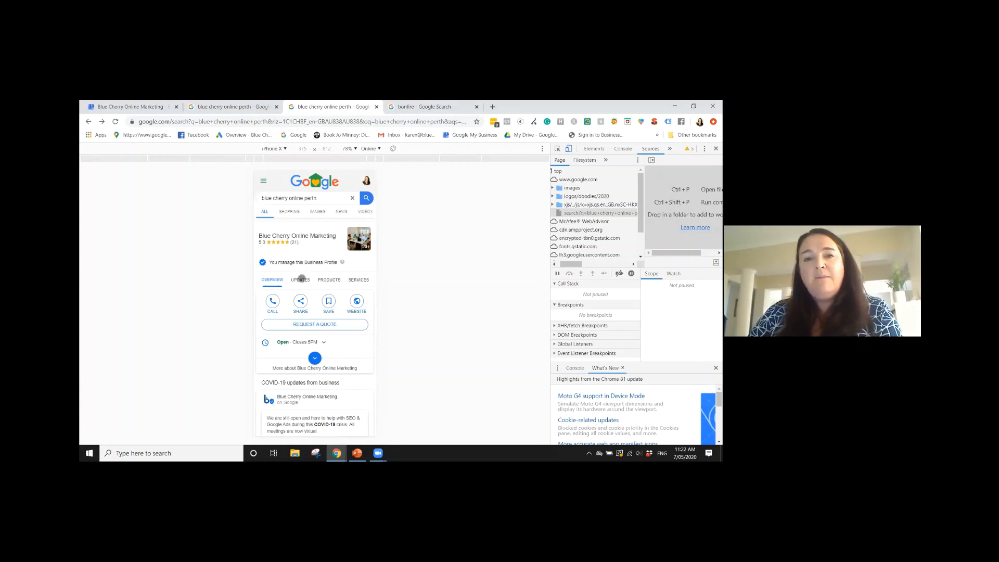
pyautogui.click(302, 279)
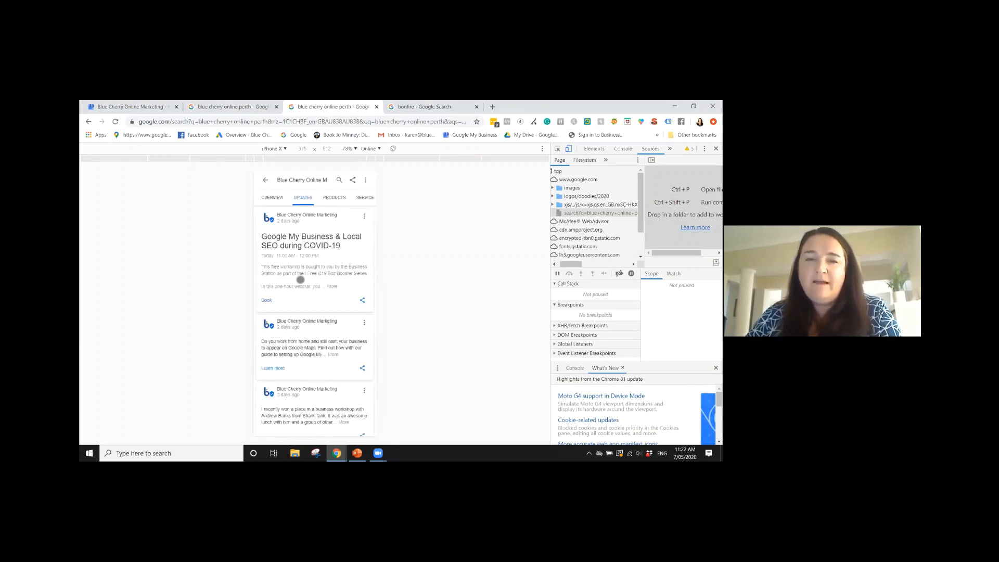
pyautogui.click(326, 195)
pyautogui.click(263, 197)
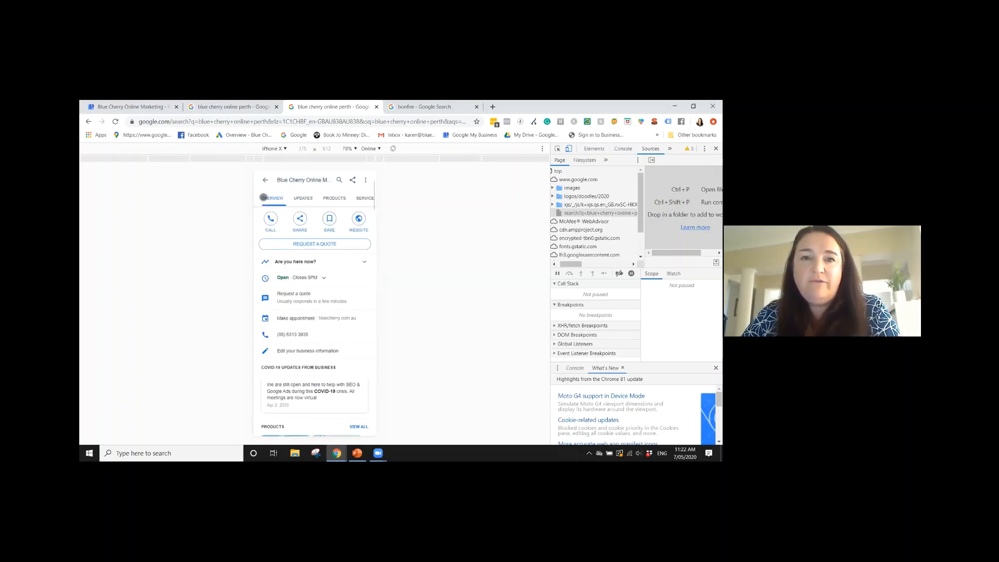
pyautogui.scroll(2, 265, 203)
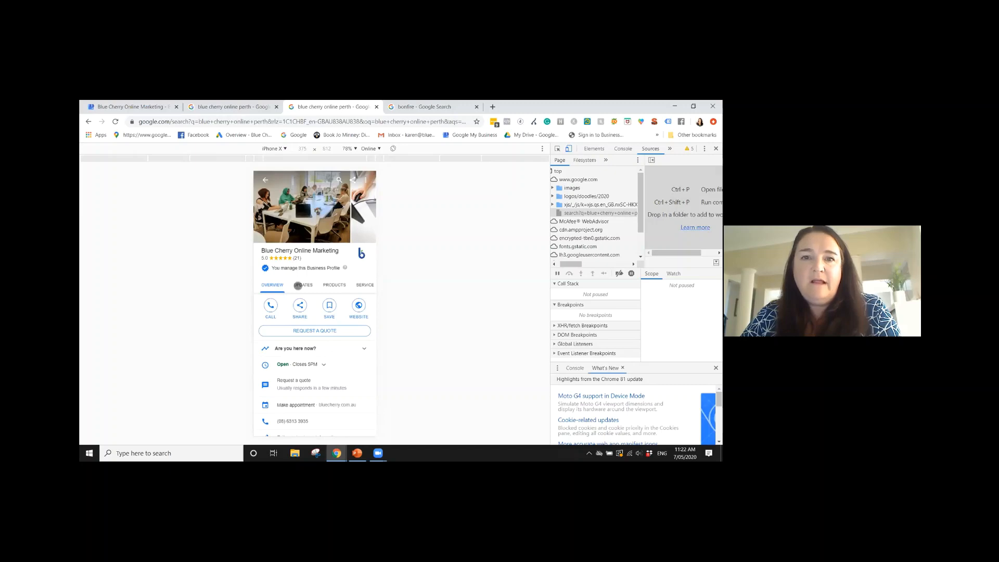
pyautogui.click(298, 286)
pyautogui.scroll(-5, 330, 308)
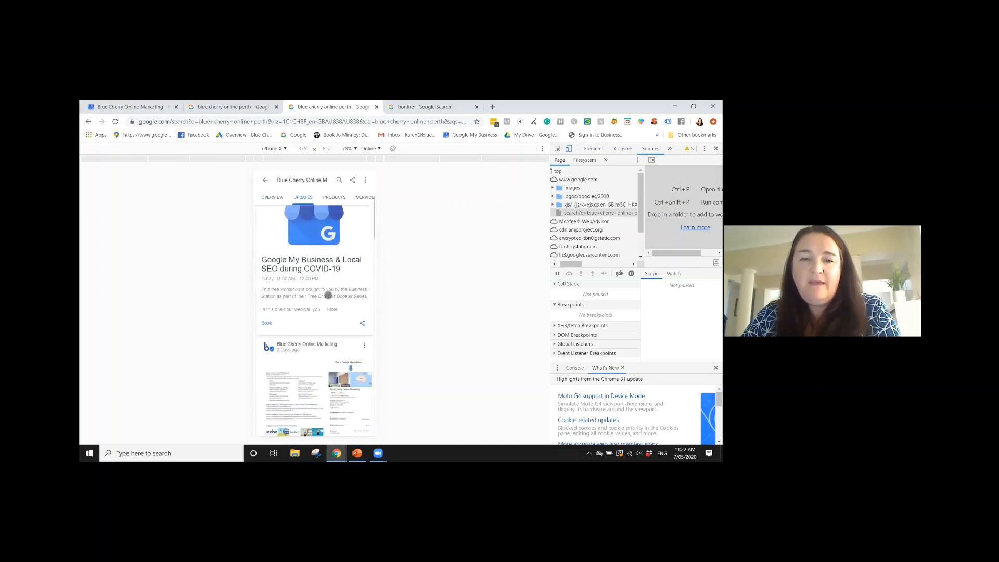
pyautogui.scroll(5, 328, 294)
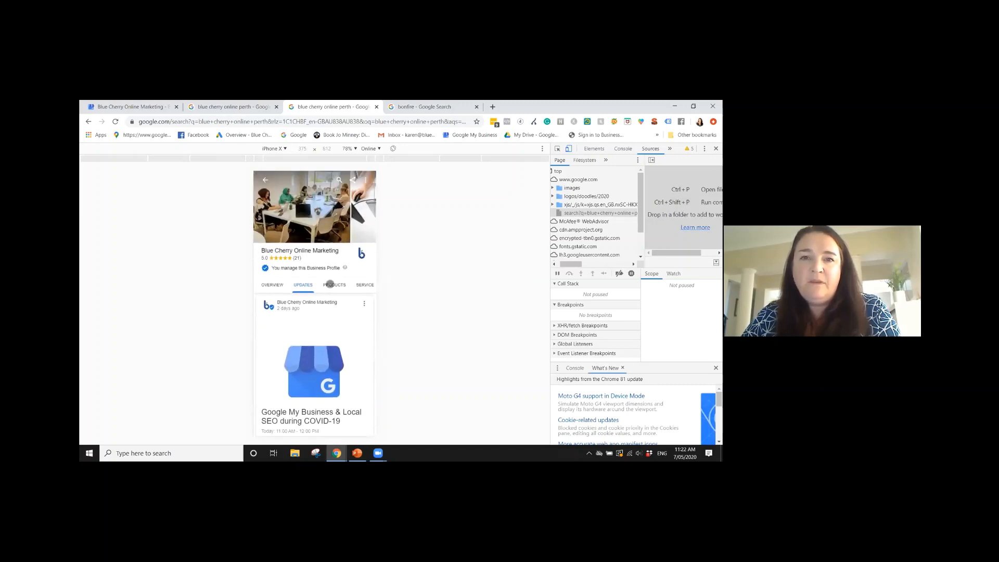
# View the Products and Services sections of the mobile business profile
pyautogui.click(329, 284)
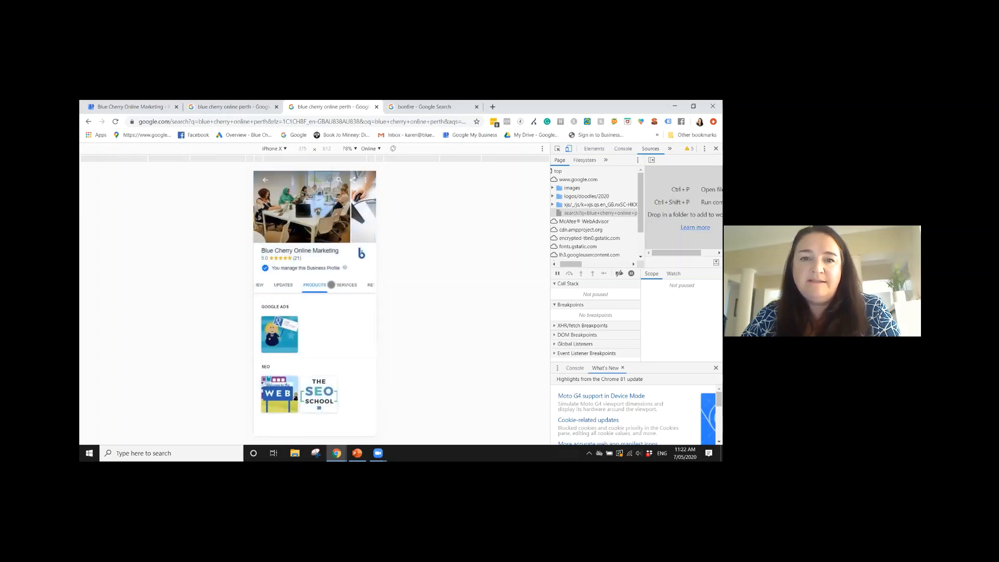
pyautogui.scroll(-2, 311, 301)
pyautogui.scroll(2, 310, 301)
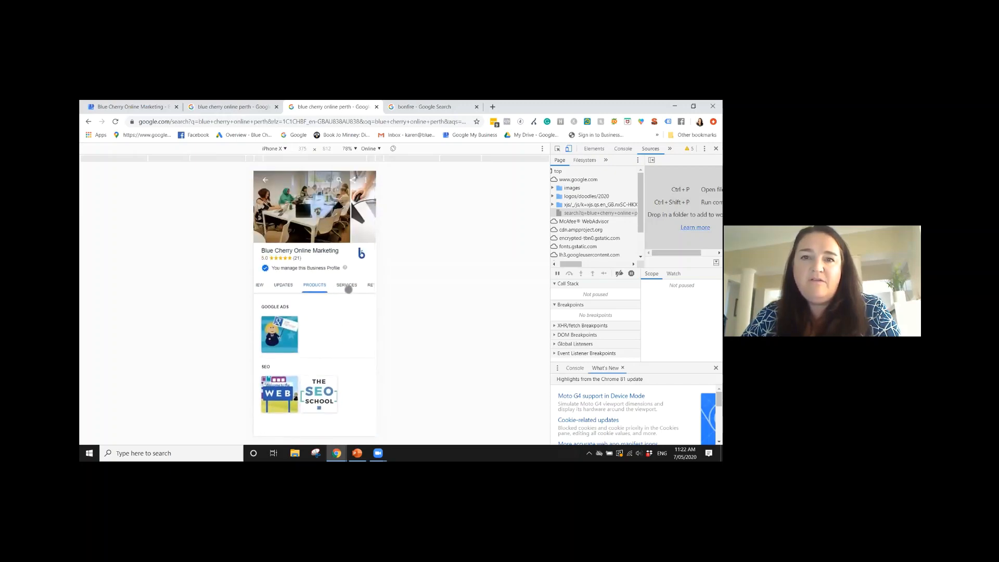
pyautogui.click(347, 284)
pyautogui.scroll(-2, 330, 319)
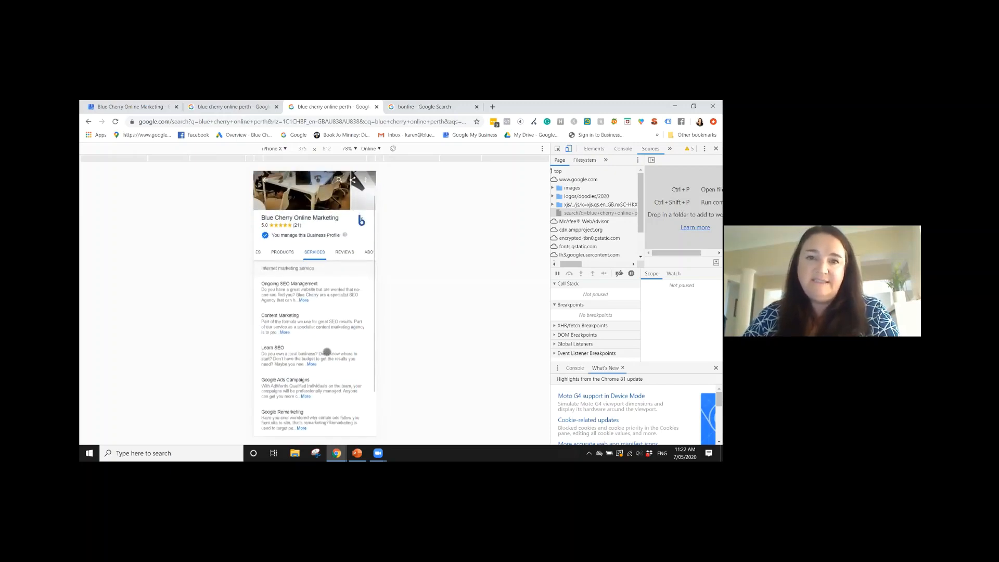
pyautogui.scroll(2, 327, 351)
# Look through the Reviews section of the mobile business profile, including the review summary and owner responses
pyautogui.click(341, 285)
pyautogui.scroll(-3, 323, 322)
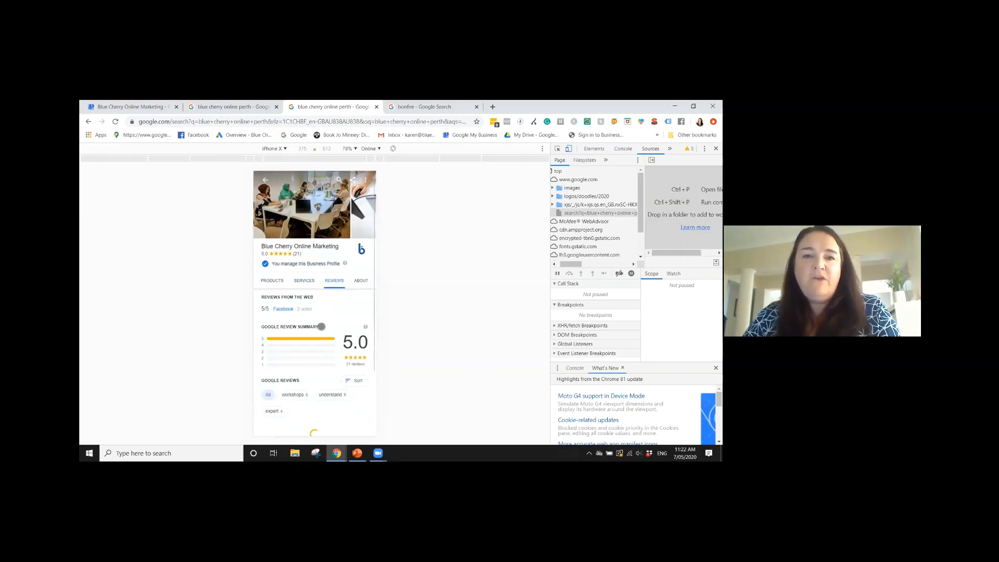
pyautogui.scroll(-10, 323, 324)
pyautogui.scroll(9, 323, 283)
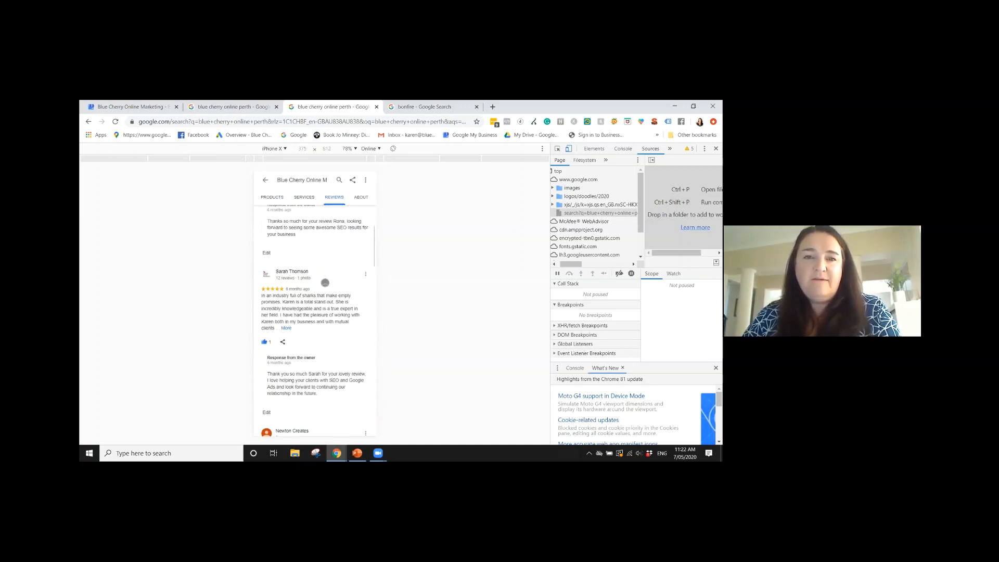
pyautogui.scroll(4, 323, 281)
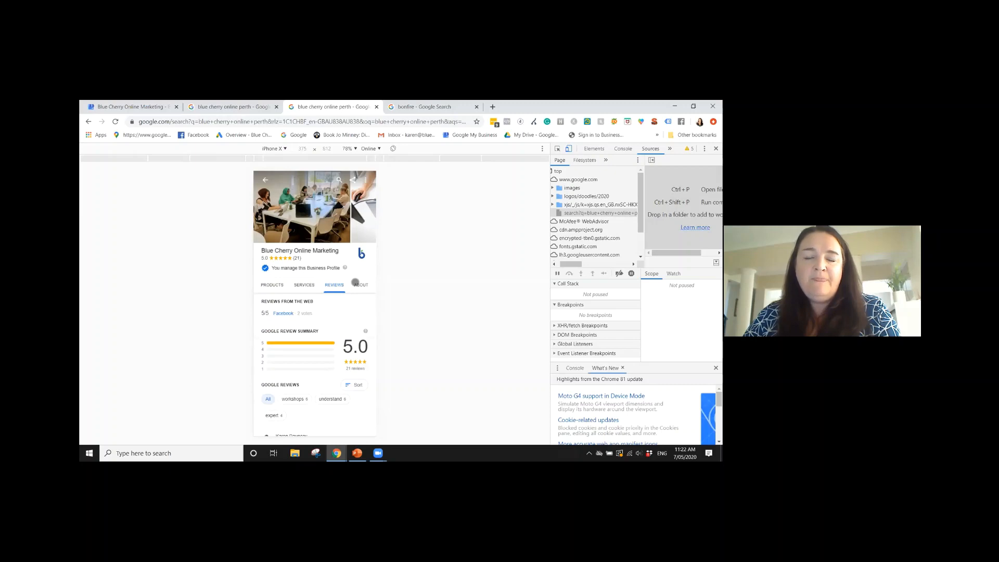
# Look over the About section of the mobile business profile, and return to the mobile search results
pyautogui.click(355, 283)
pyautogui.scroll(-3, 348, 318)
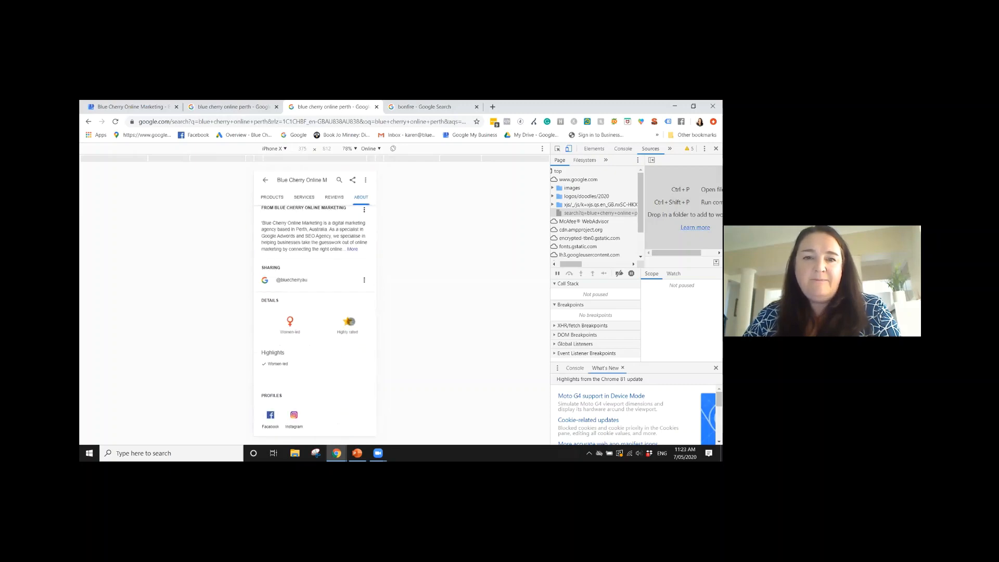
pyautogui.scroll(3, 351, 319)
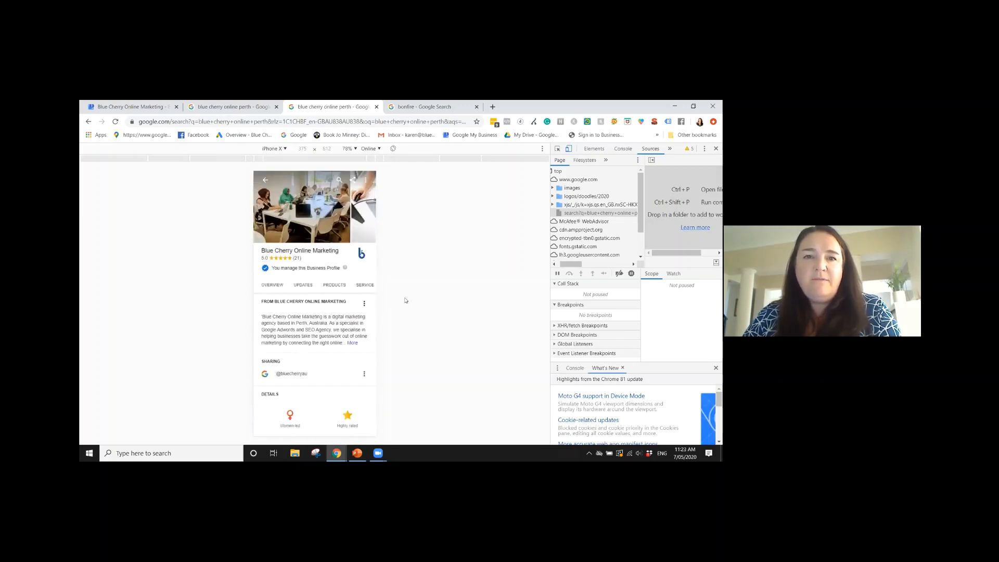
pyautogui.click(263, 180)
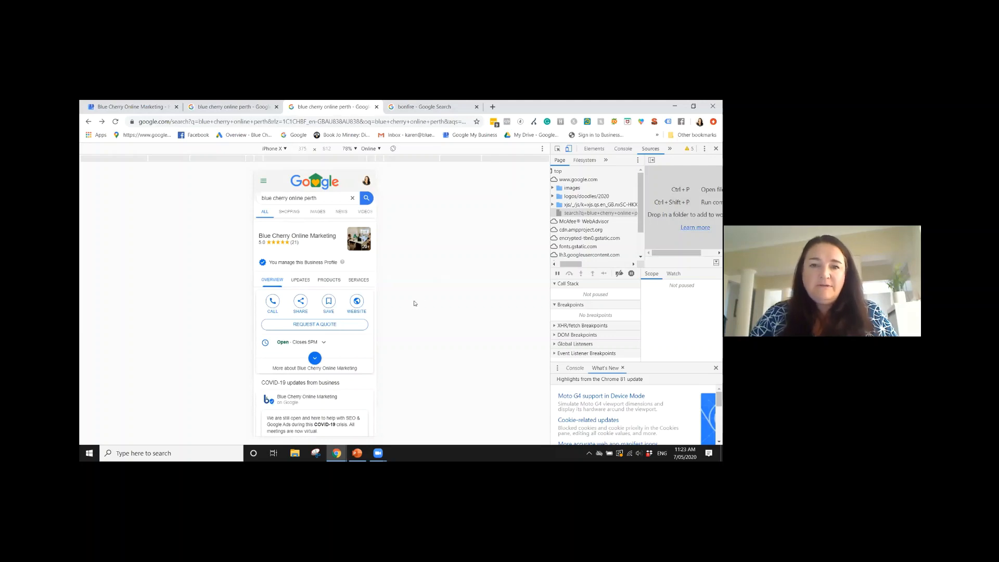
# Examine how the COVID-19 update, contact, products and reviews blocks appear among the mobile search results
pyautogui.scroll(-2, 313, 312)
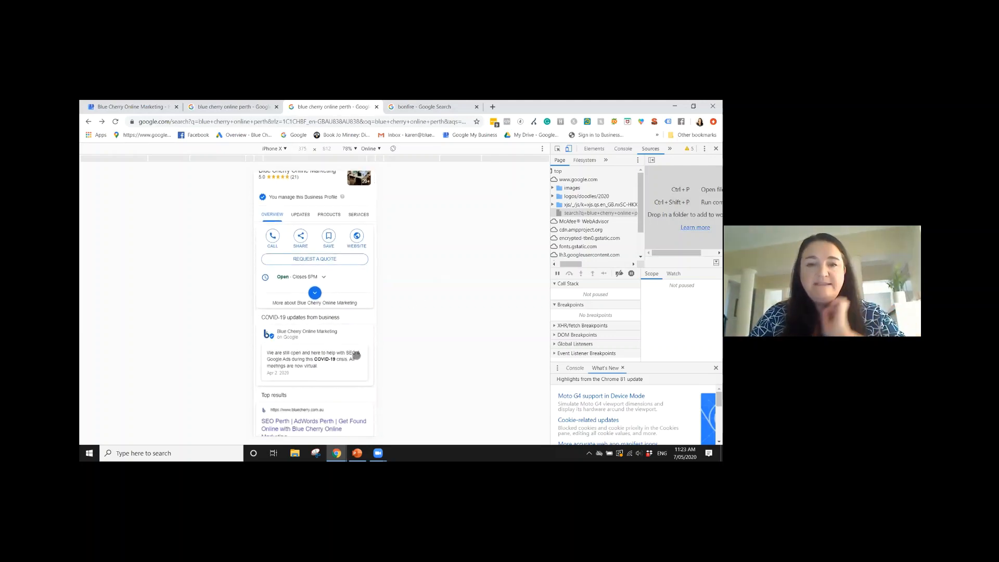
pyautogui.scroll(-2, 333, 354)
pyautogui.scroll(-6, 294, 353)
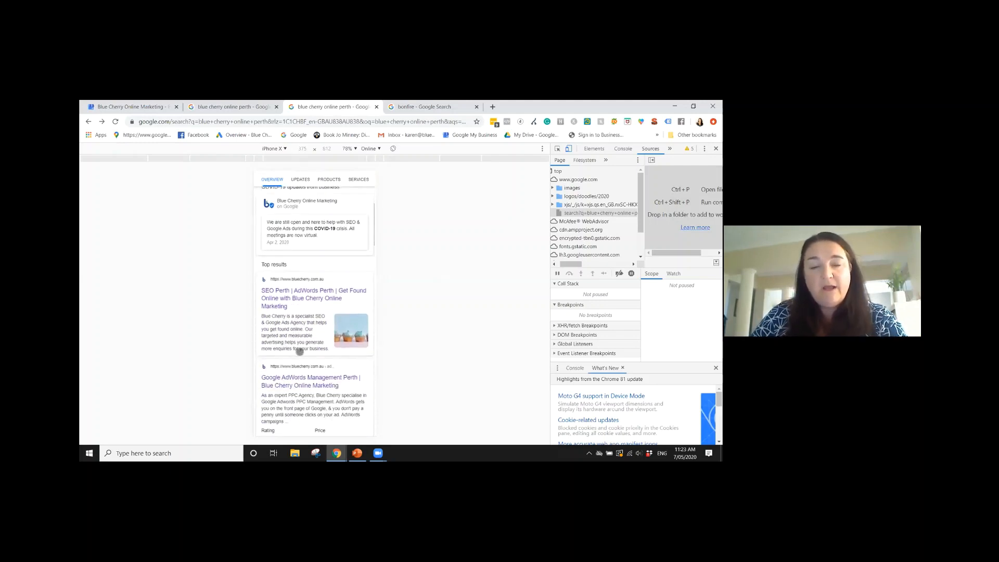
pyautogui.scroll(-3, 310, 350)
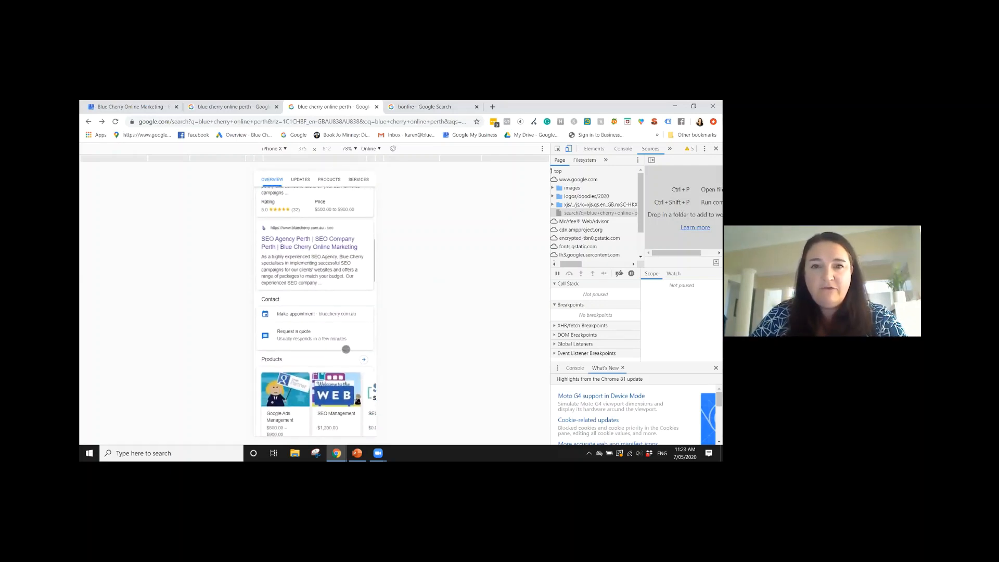
pyautogui.scroll(-1, 338, 281)
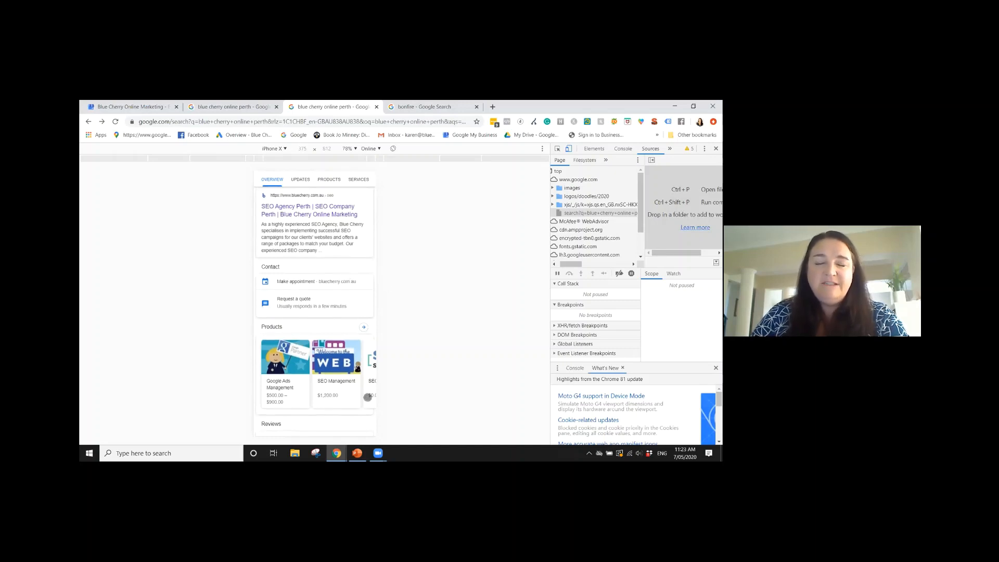
pyautogui.scroll(-2, 369, 295)
pyautogui.scroll(-1, 287, 364)
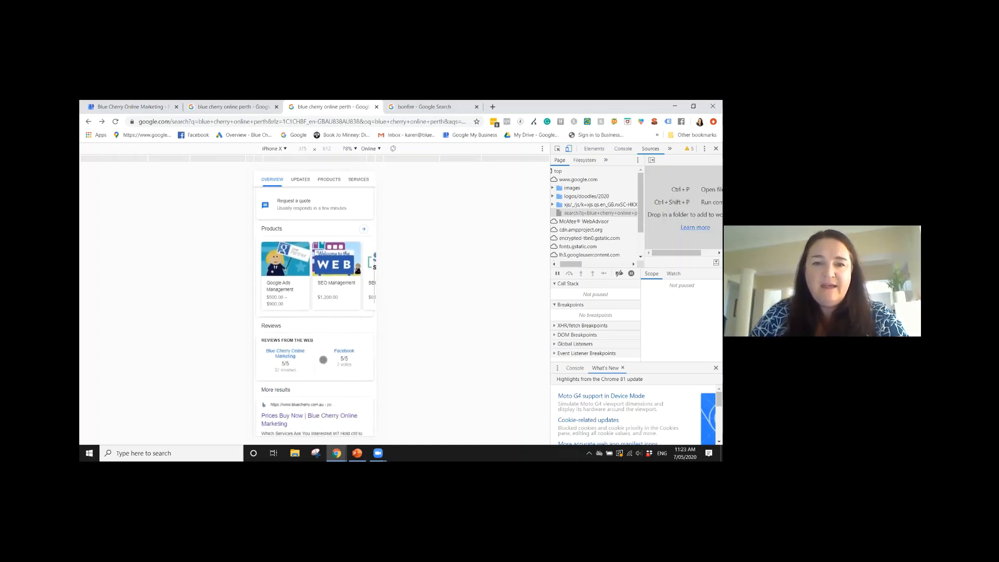
pyautogui.scroll(5, 307, 335)
pyautogui.scroll(5, 311, 334)
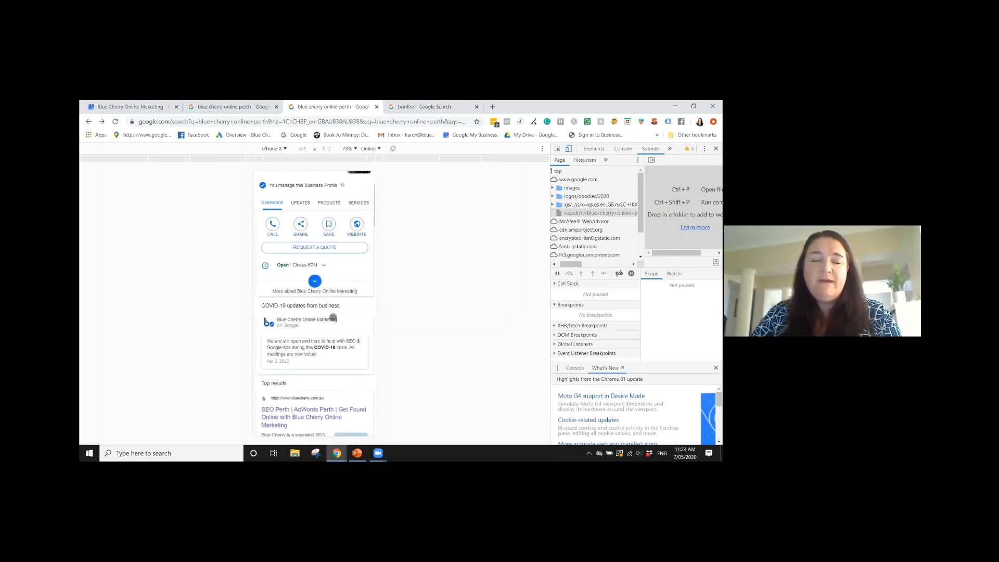
# Return to the Google My Business info page, inspect the business's category settings, and close them without applying changes
pyautogui.click(114, 108)
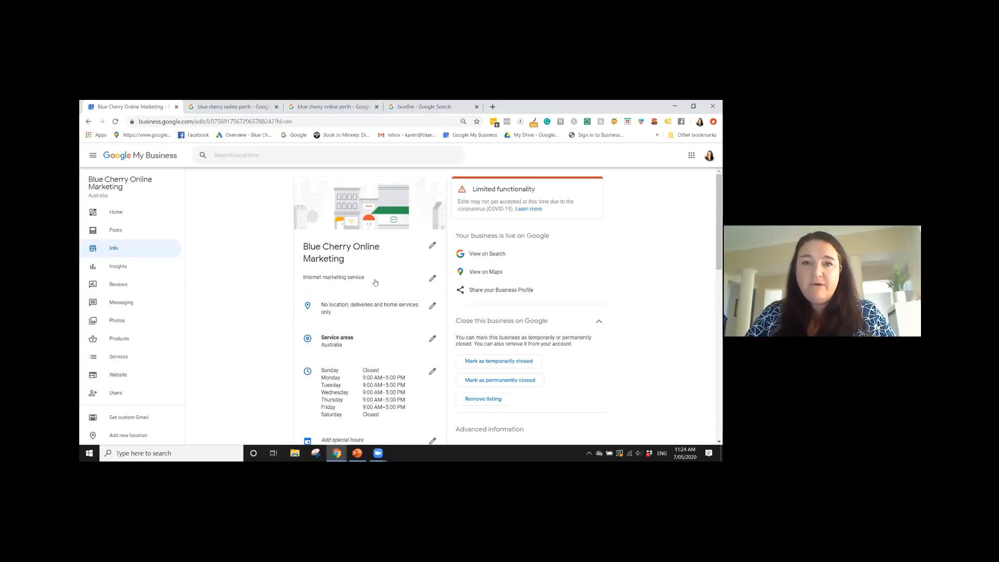
pyautogui.click(411, 278)
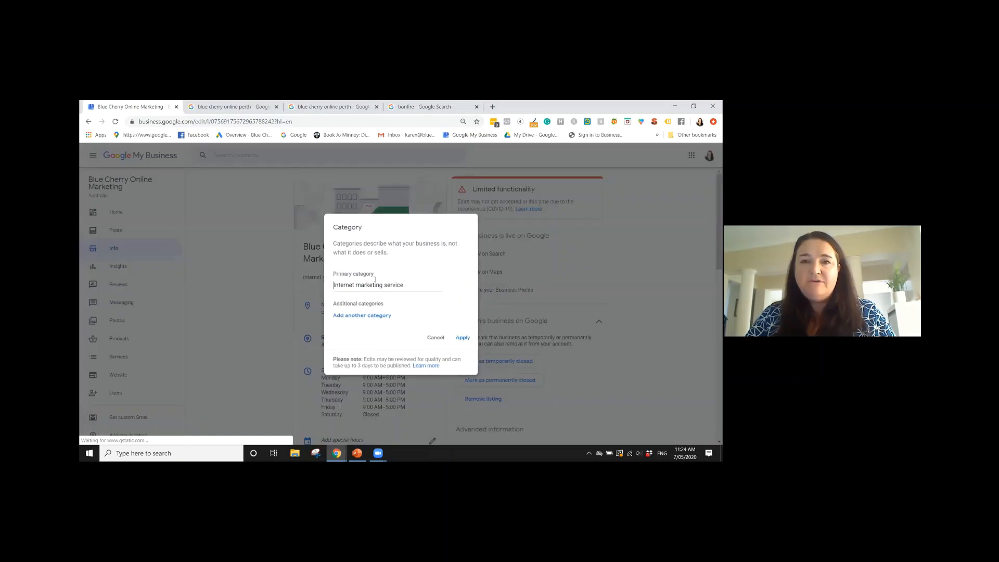
pyautogui.click(411, 277)
pyautogui.click(428, 256)
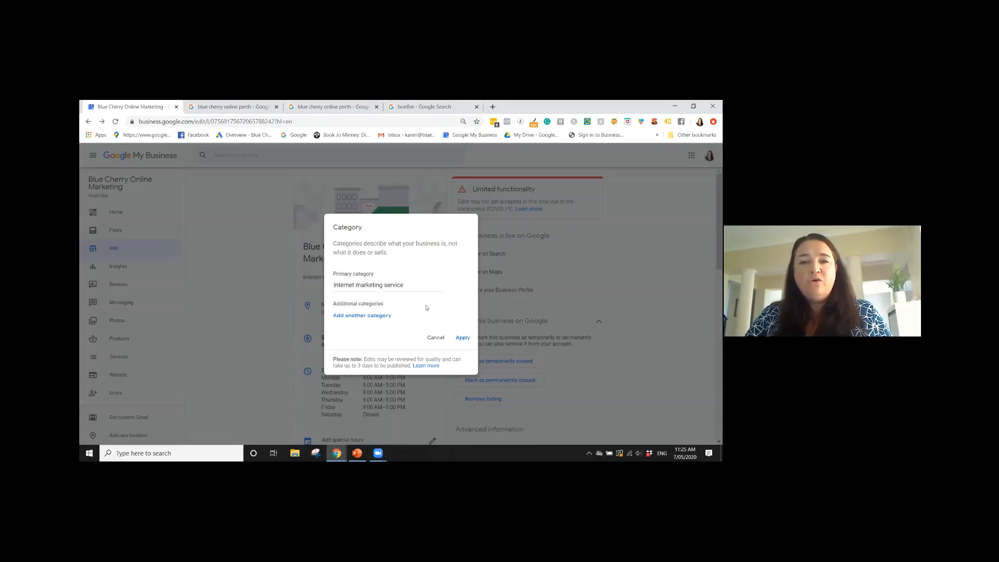
pyautogui.click(435, 338)
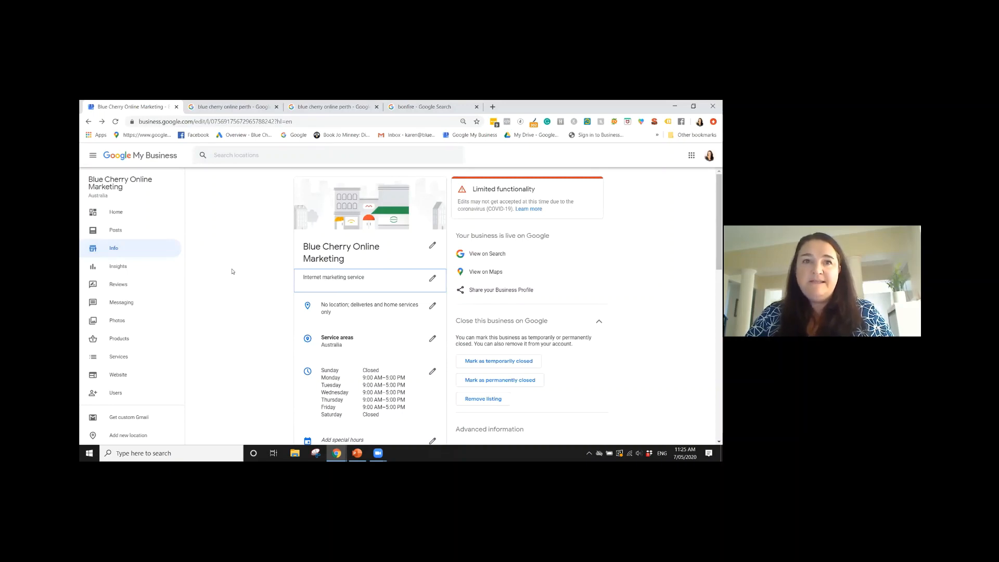
# Examine the Bonfire business profile in its search results, highlighting the "Internet marketing service" category
pyautogui.click(430, 108)
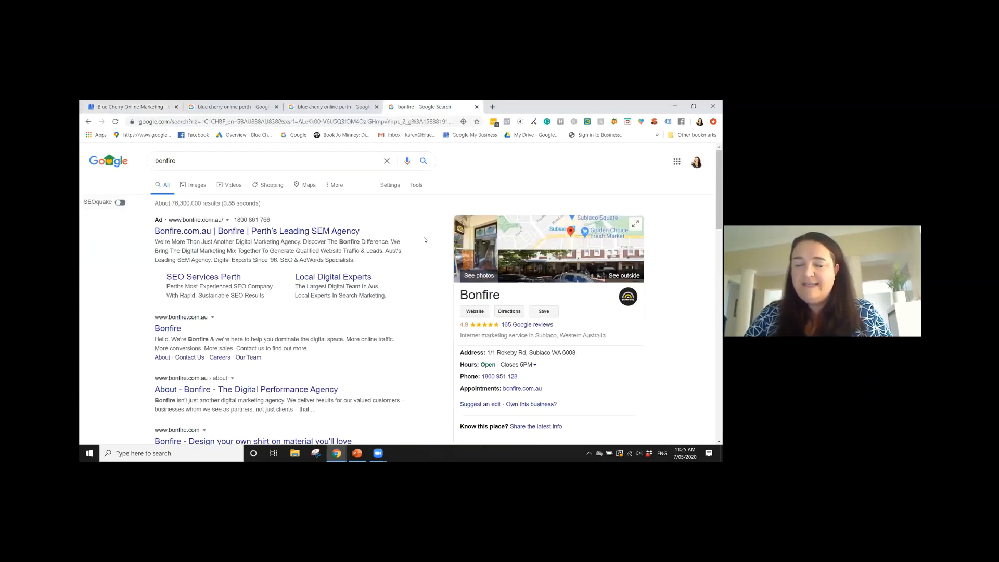
pyautogui.scroll(-2, 424, 240)
pyautogui.moveTo(460, 251); pyautogui.dragTo(529, 252)
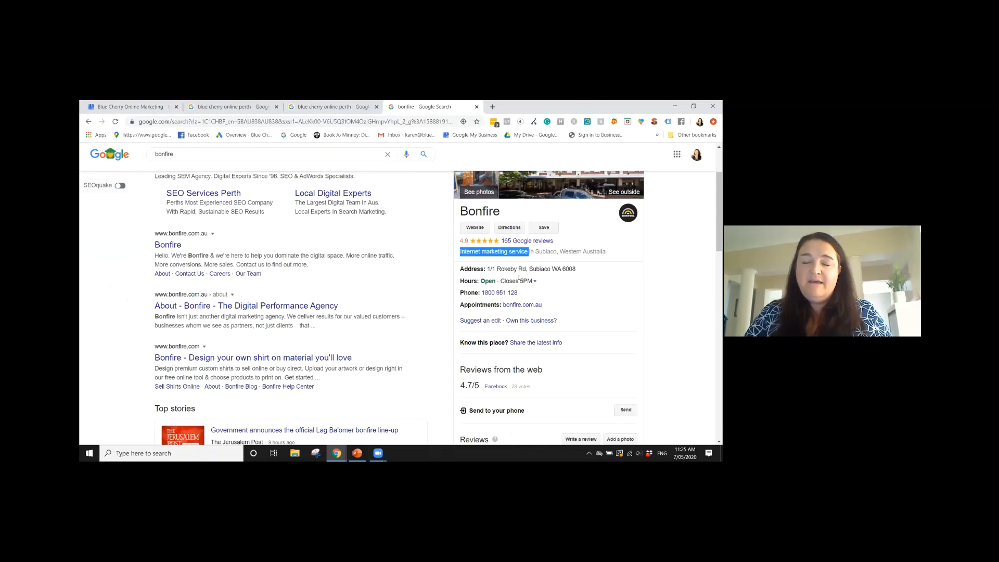
pyautogui.scroll(1, 519, 277)
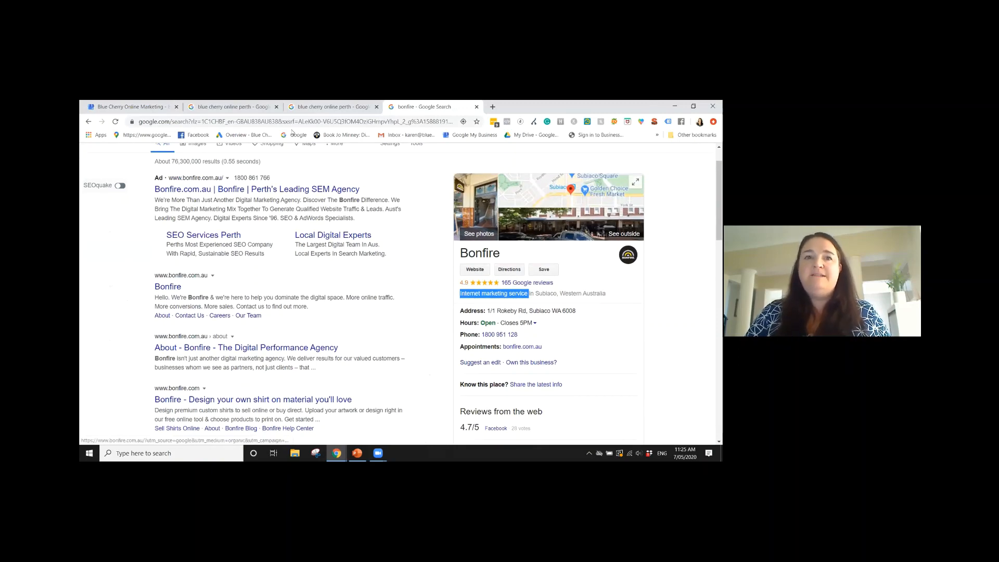
# Return to the Google My Business info page, inspect the business location settings, and close them without applying changes
pyautogui.click(151, 107)
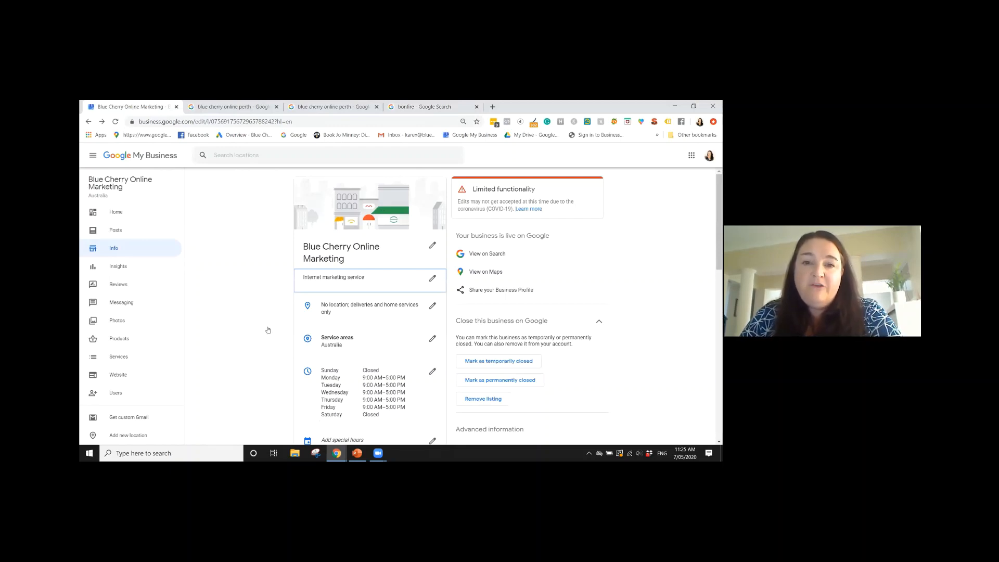
pyautogui.click(432, 307)
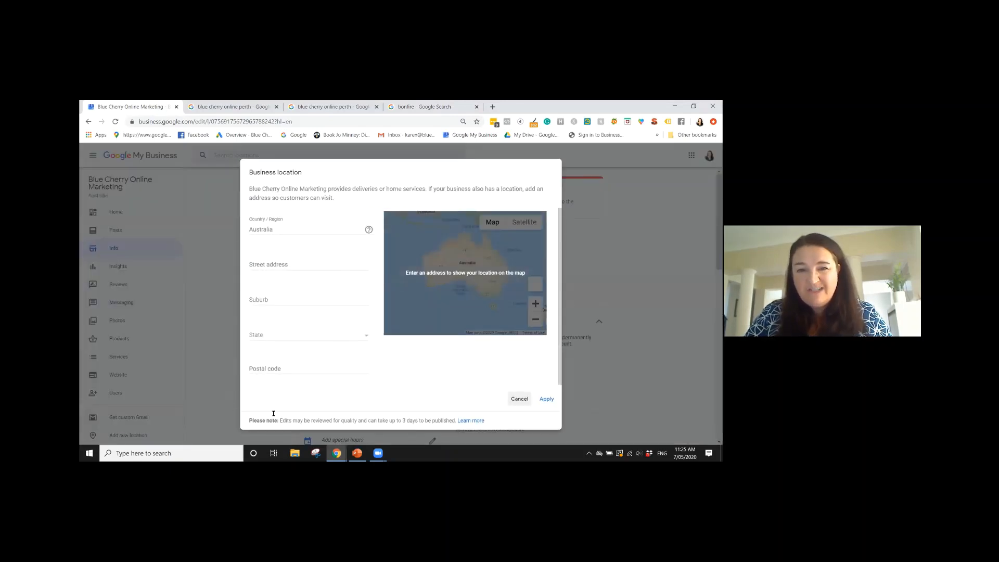
pyautogui.click(519, 398)
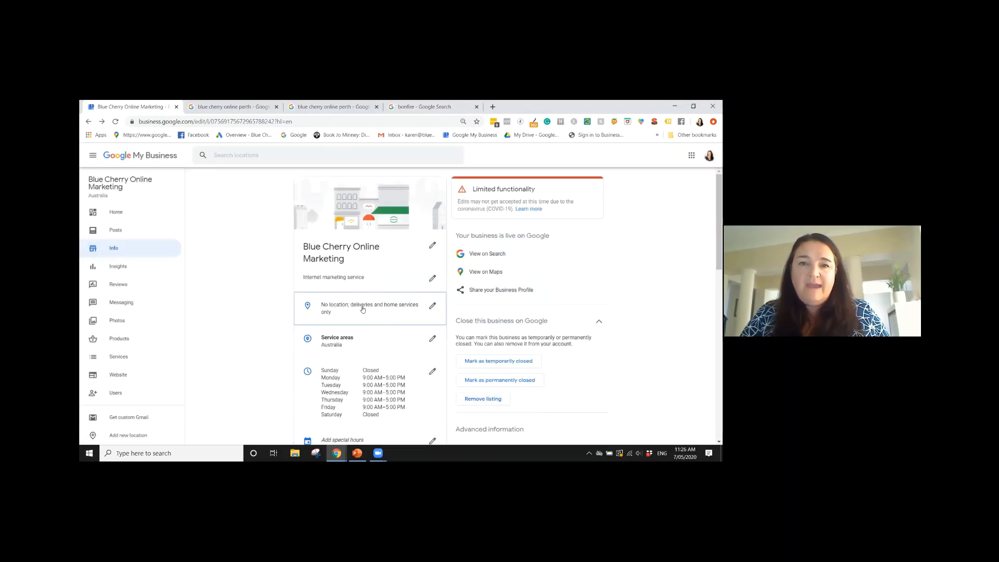
pyautogui.scroll(-1, 363, 309)
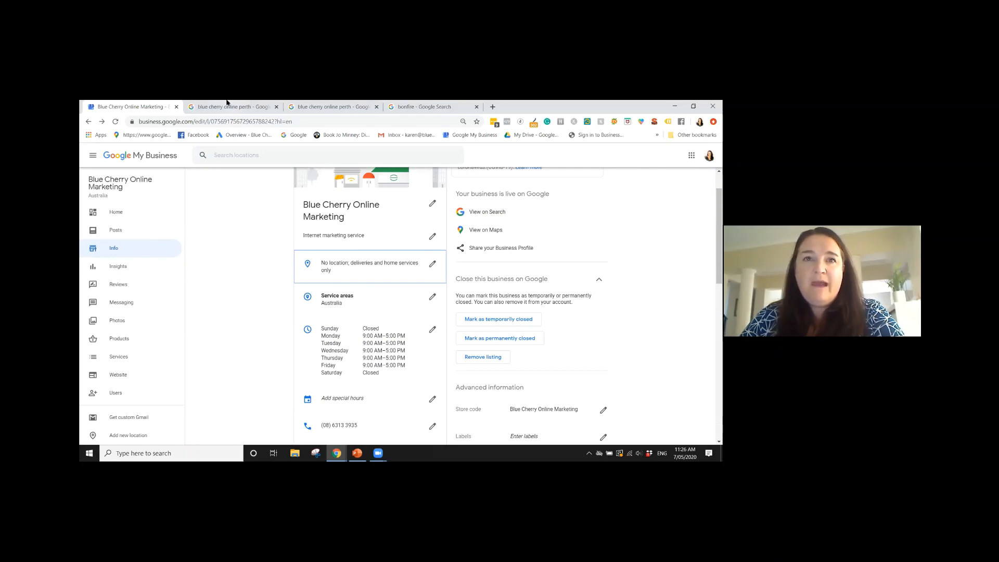
# Review how the Blue Cherry Online Marketing profile and its map area appear in the desktop search results
pyautogui.click(227, 104)
pyautogui.scroll(5, 542, 279)
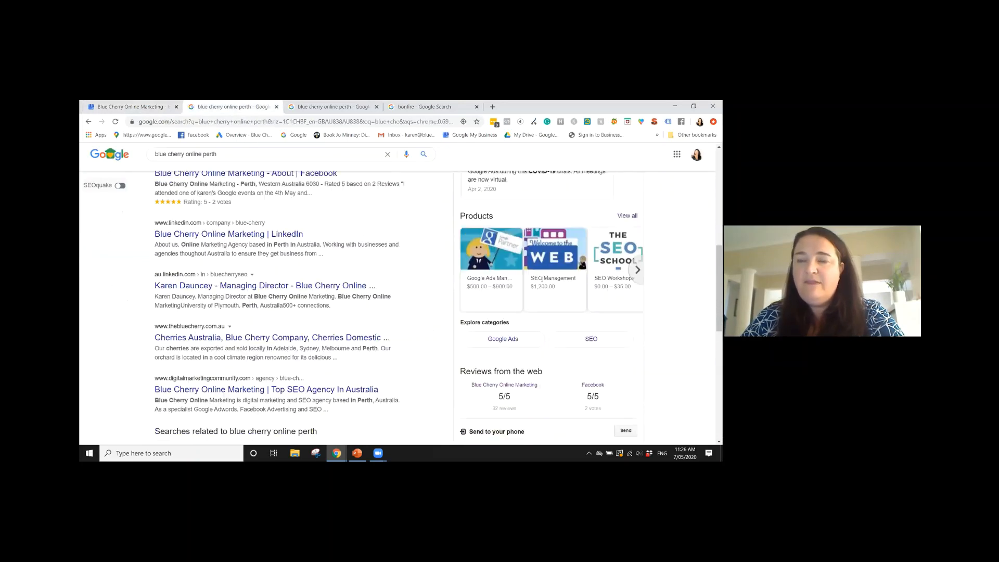
pyautogui.scroll(6, 542, 279)
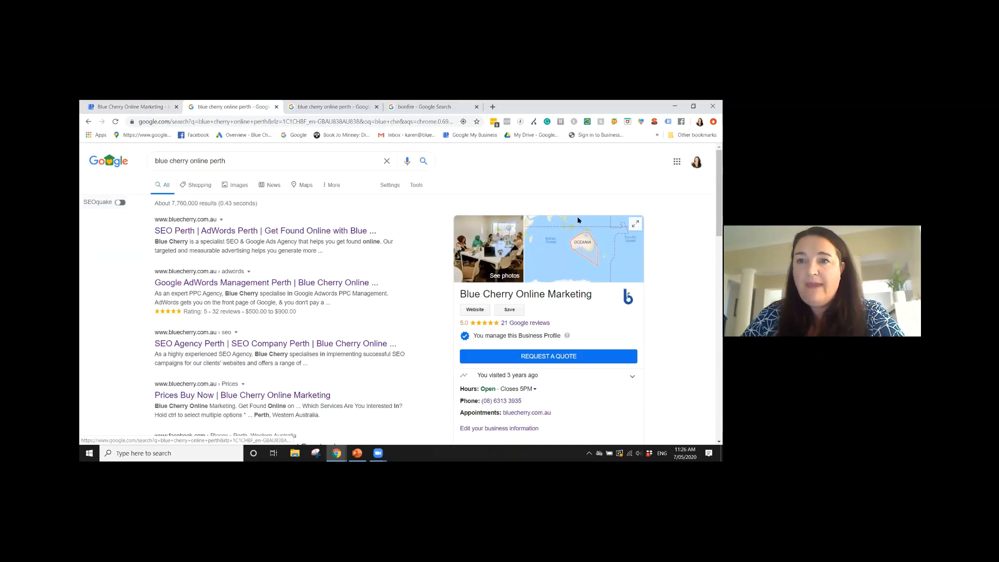
# Return to the business info page, inspect the special hours settings, and close them without applying changes
pyautogui.click(111, 108)
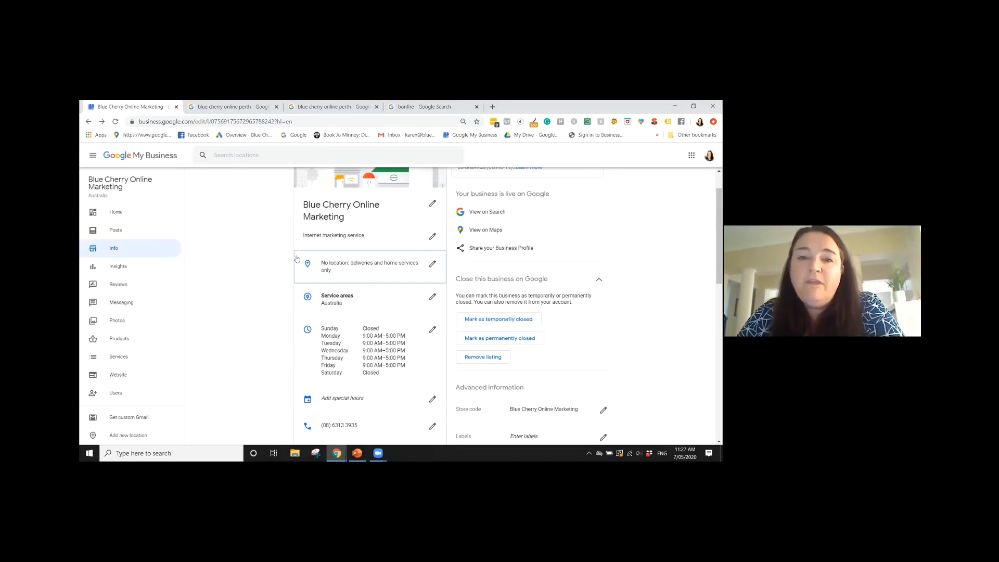
pyautogui.scroll(-1, 343, 270)
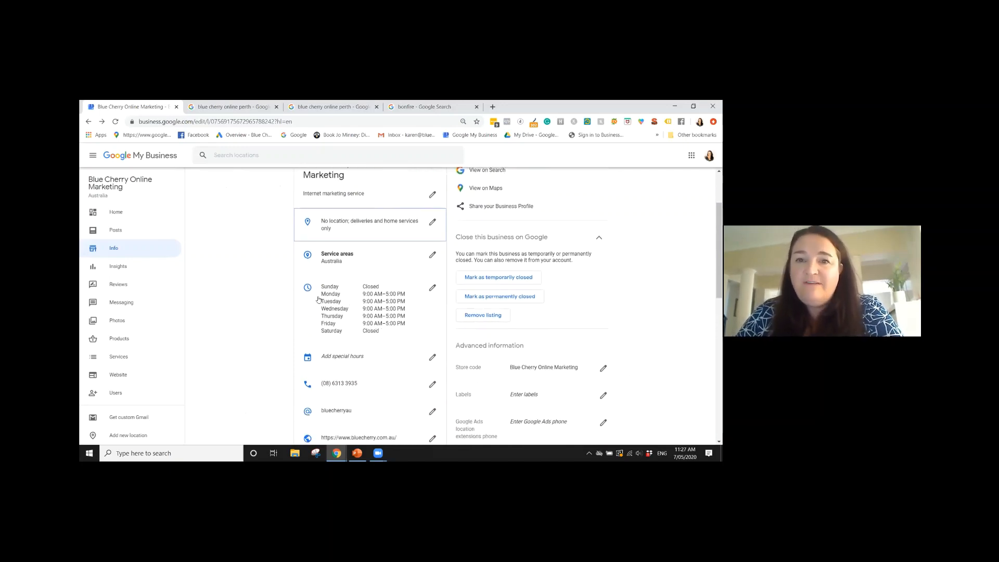
pyautogui.scroll(-1, 391, 300)
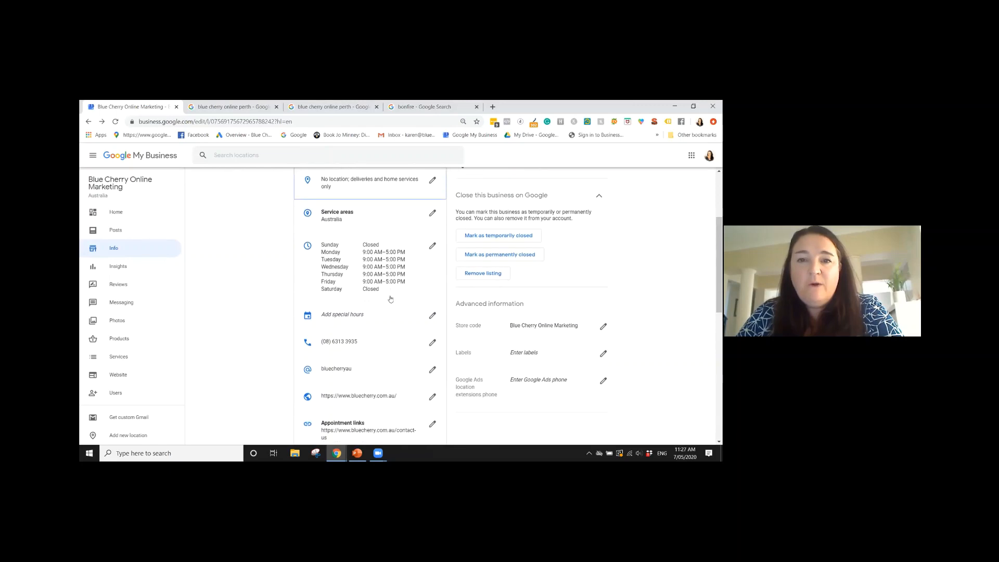
pyautogui.click(431, 315)
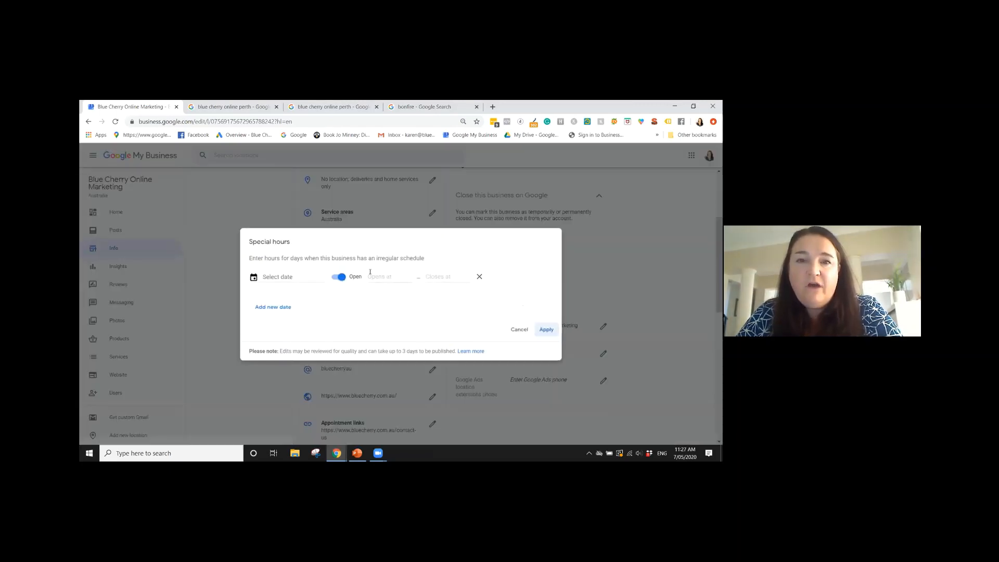
pyautogui.click(517, 329)
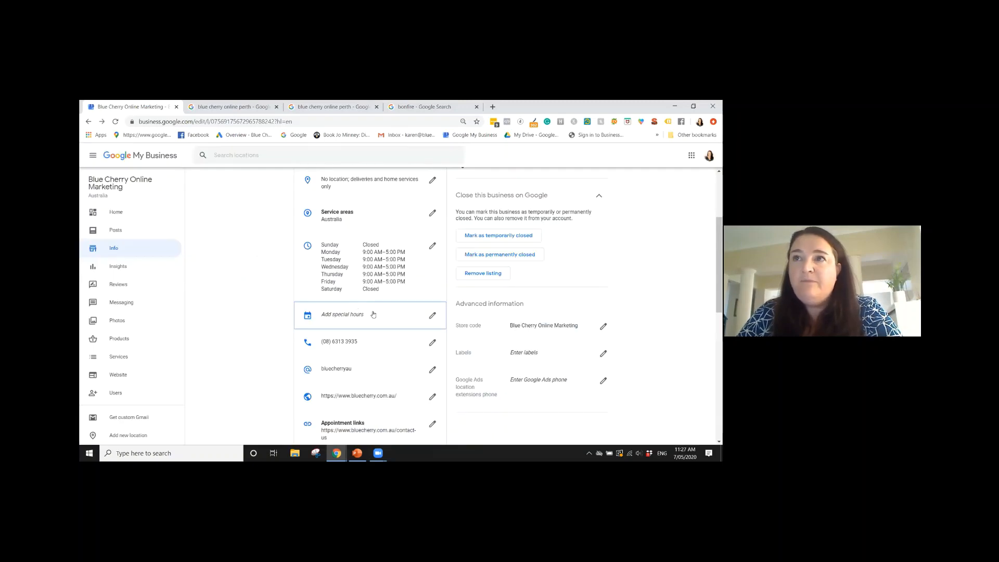
# Inspect the profile short name settings on the info page and close them without applying changes
pyautogui.scroll(-1, 373, 314)
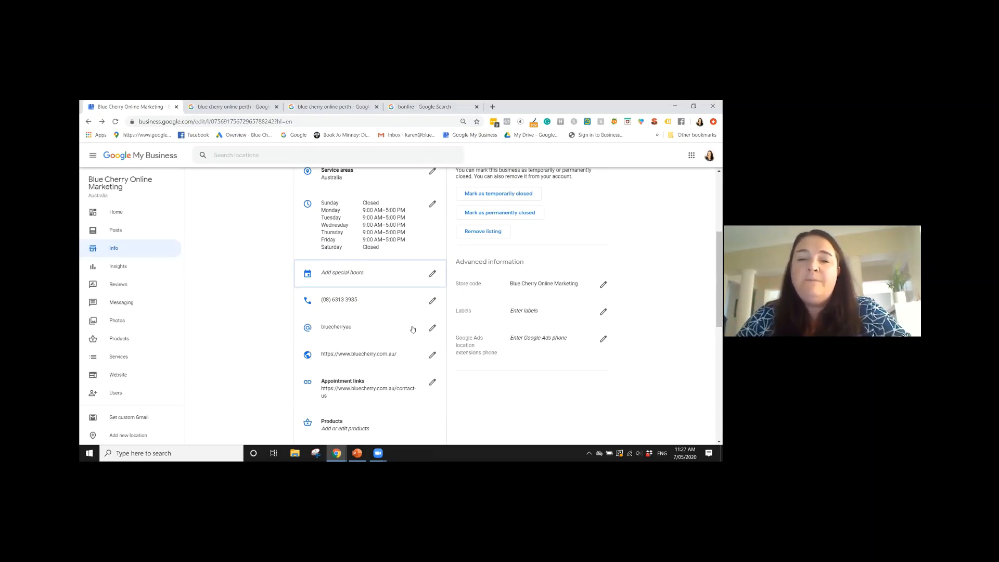
pyautogui.click(431, 329)
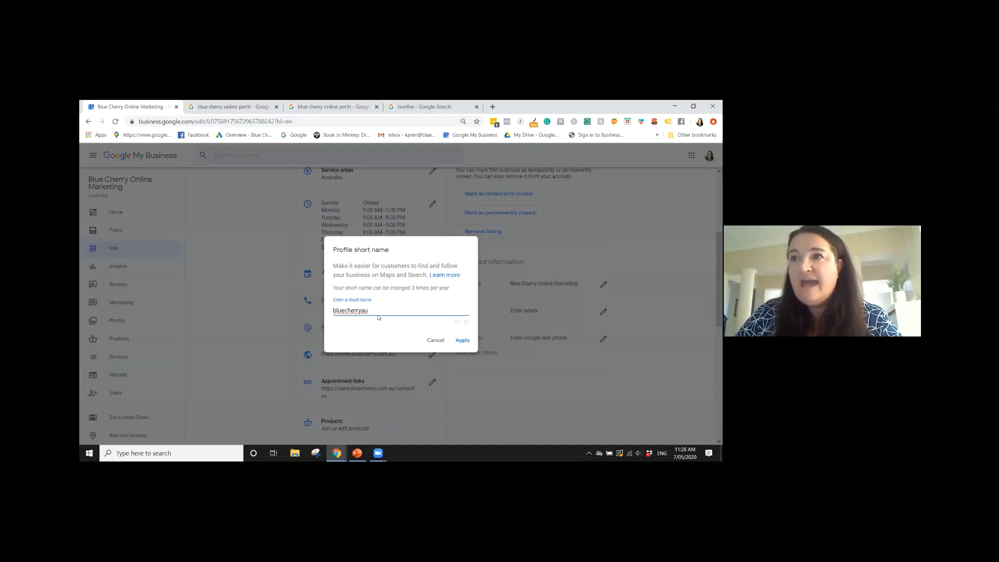
pyautogui.click(429, 342)
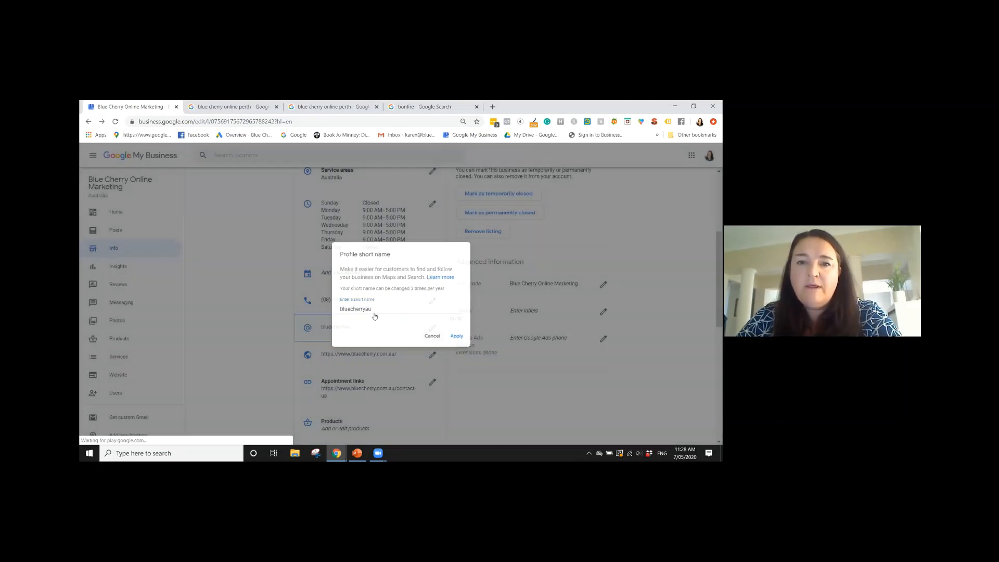
pyautogui.scroll(-1, 375, 290)
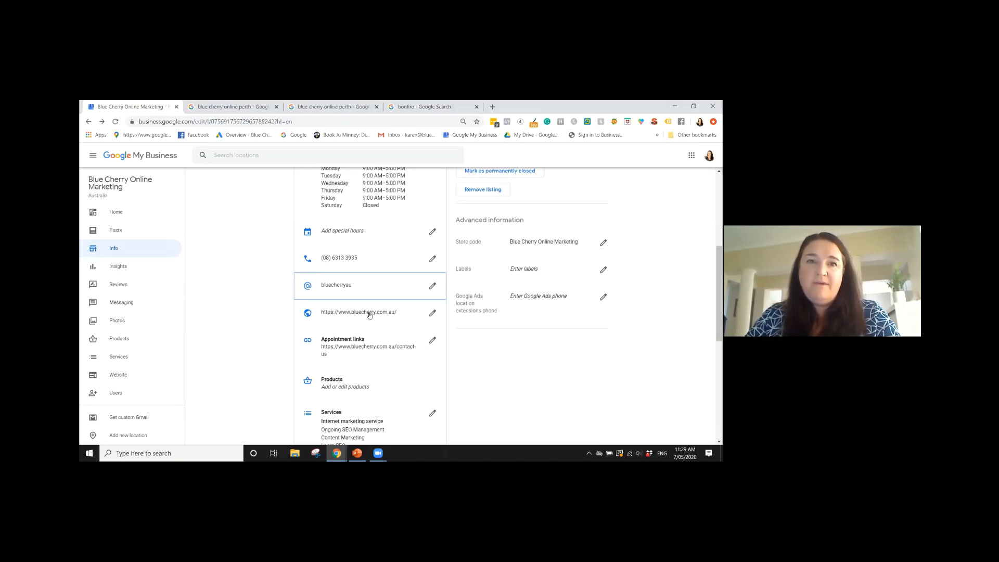
pyautogui.click(229, 107)
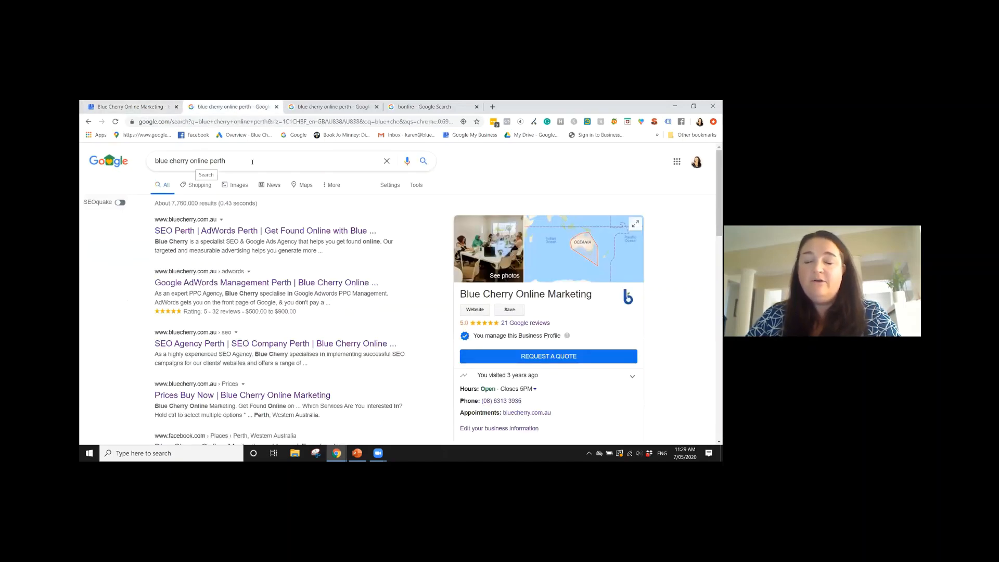
pyautogui.click(200, 225)
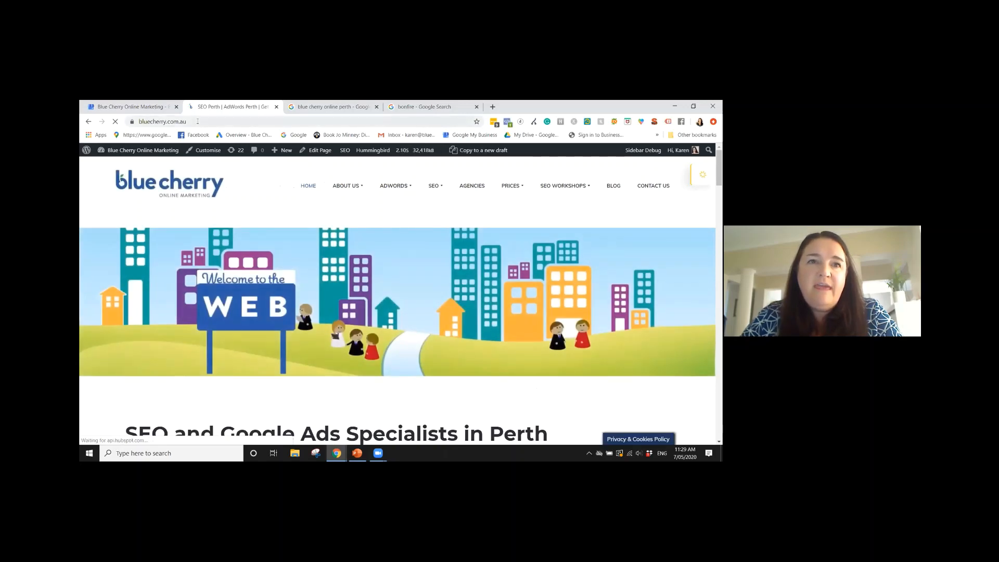
pyautogui.click(173, 122)
pyautogui.click(175, 122)
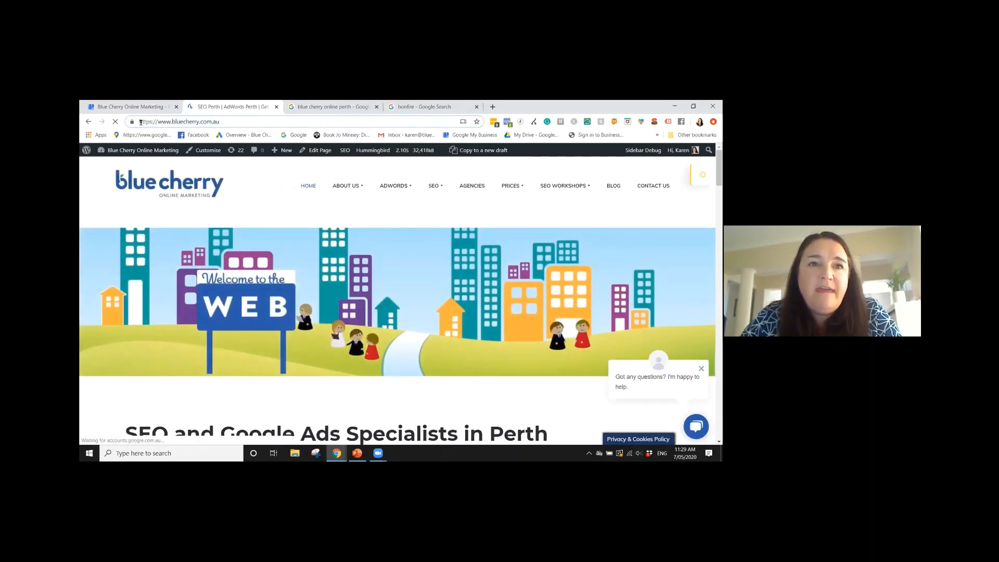
pyautogui.moveTo(139, 121); pyautogui.dragTo(228, 126)
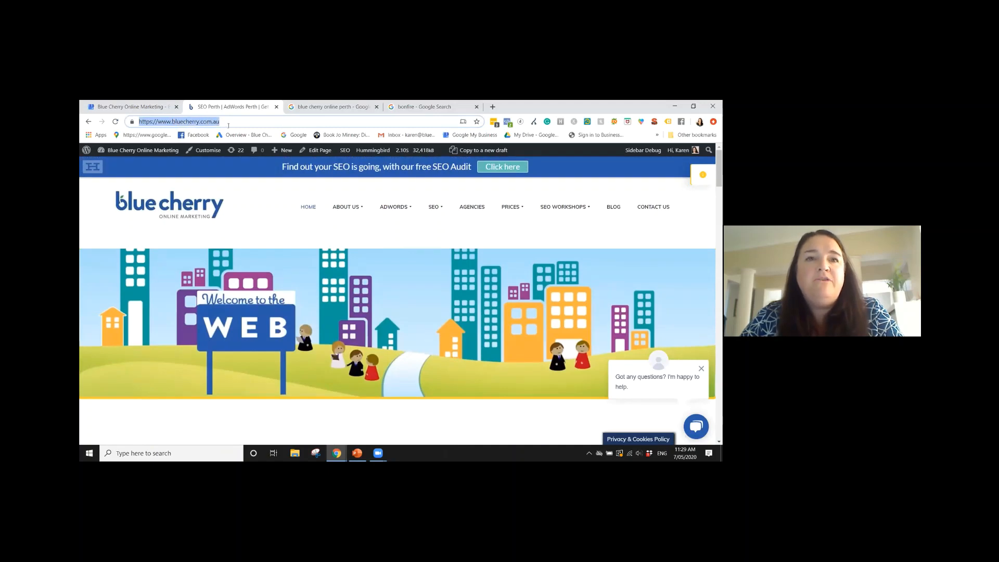
# Return to the business info page and look over the website, appointment links, products and services entries
pyautogui.click(113, 107)
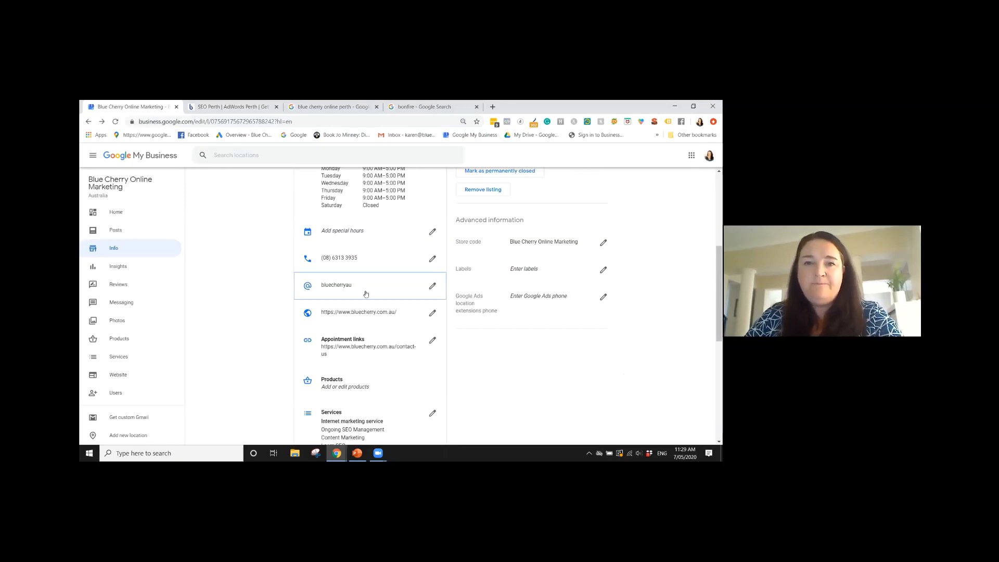
pyautogui.scroll(-1, 364, 279)
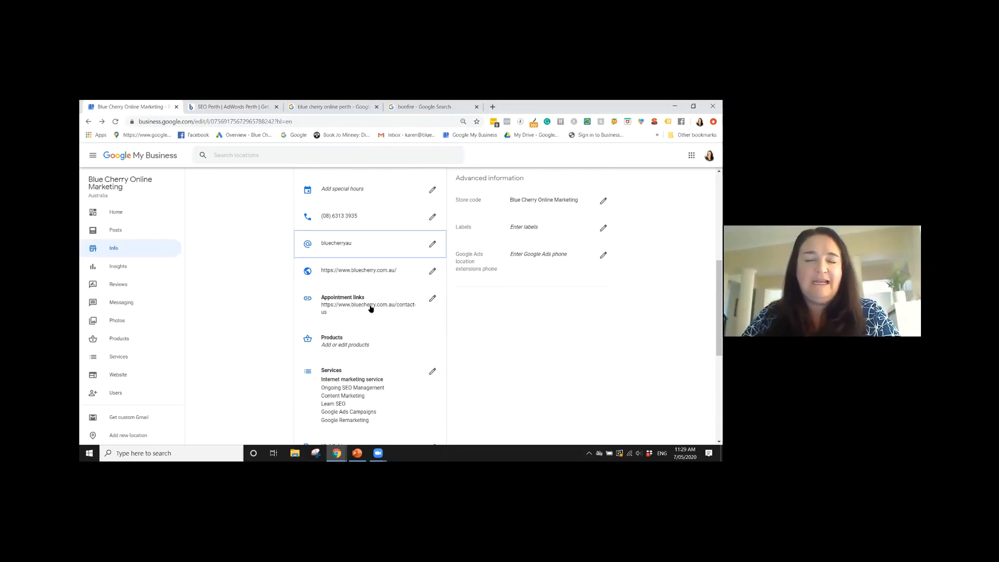
pyautogui.scroll(-1, 384, 276)
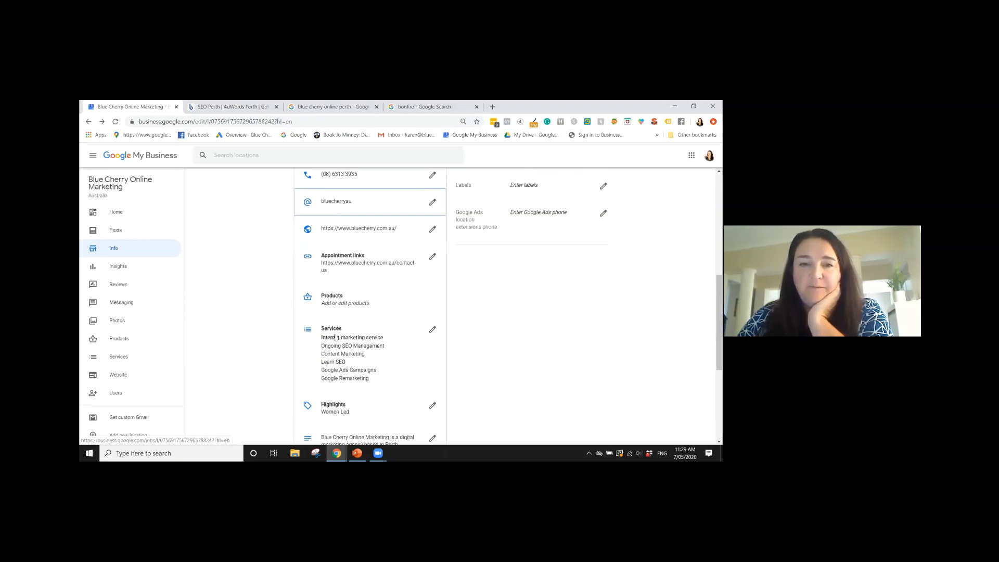
# Open the business's products from the info page and look through the Google Ads and SEO product categories
pyautogui.click(348, 301)
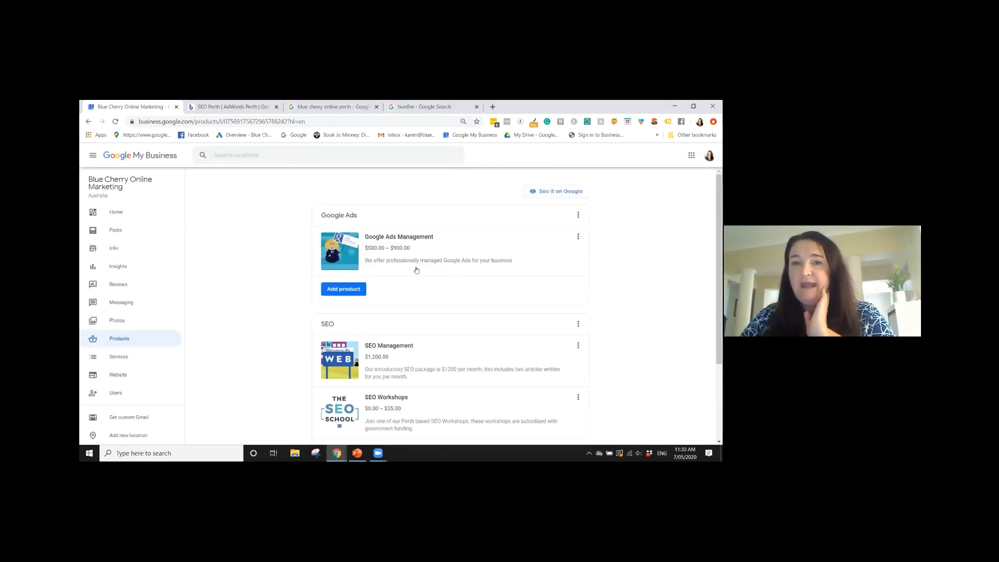
pyautogui.scroll(-3, 417, 270)
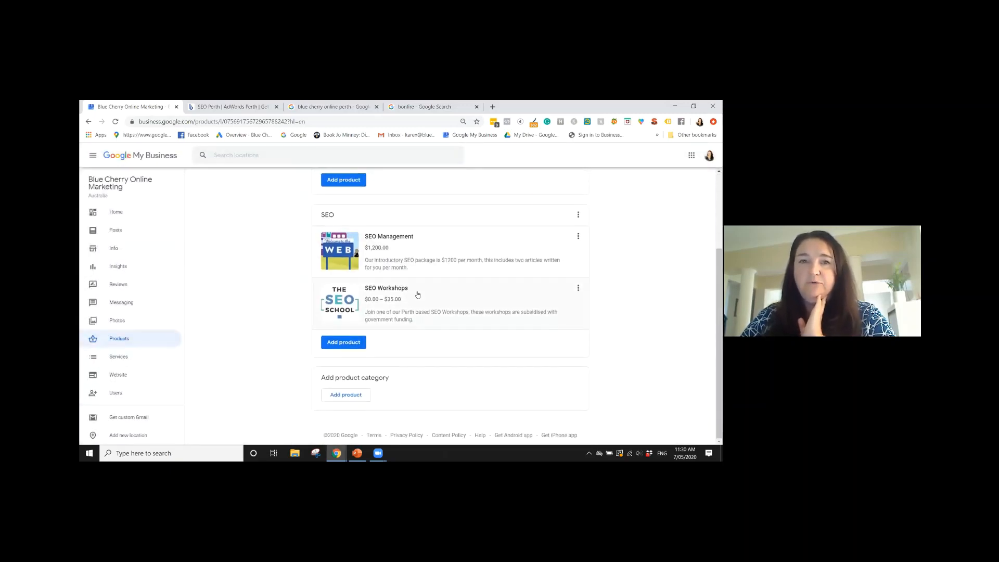
pyautogui.scroll(3, 416, 295)
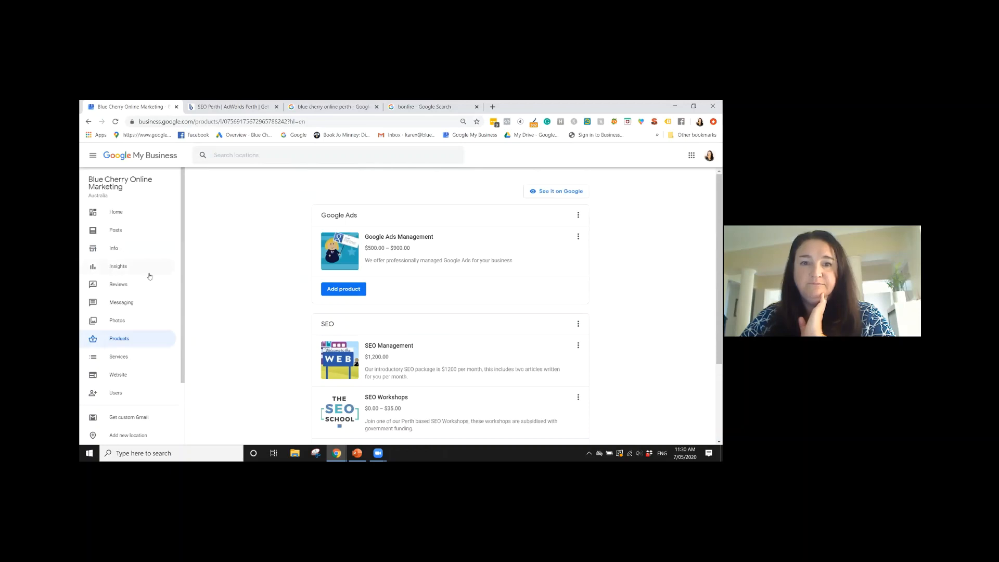
# Go back to the business info page and open its services list for review
pyautogui.click(123, 255)
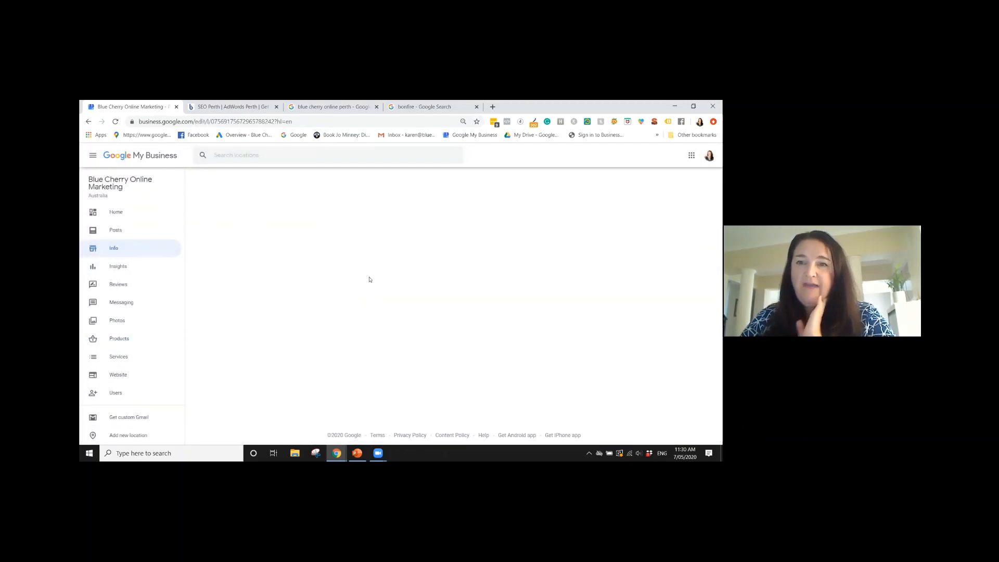
pyautogui.scroll(-4, 367, 283)
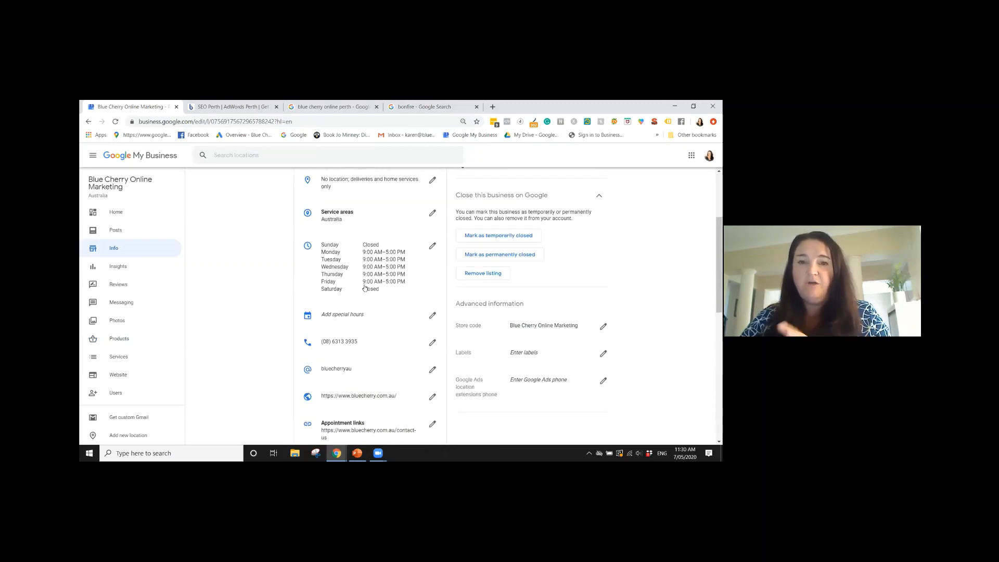
pyautogui.scroll(-4, 366, 288)
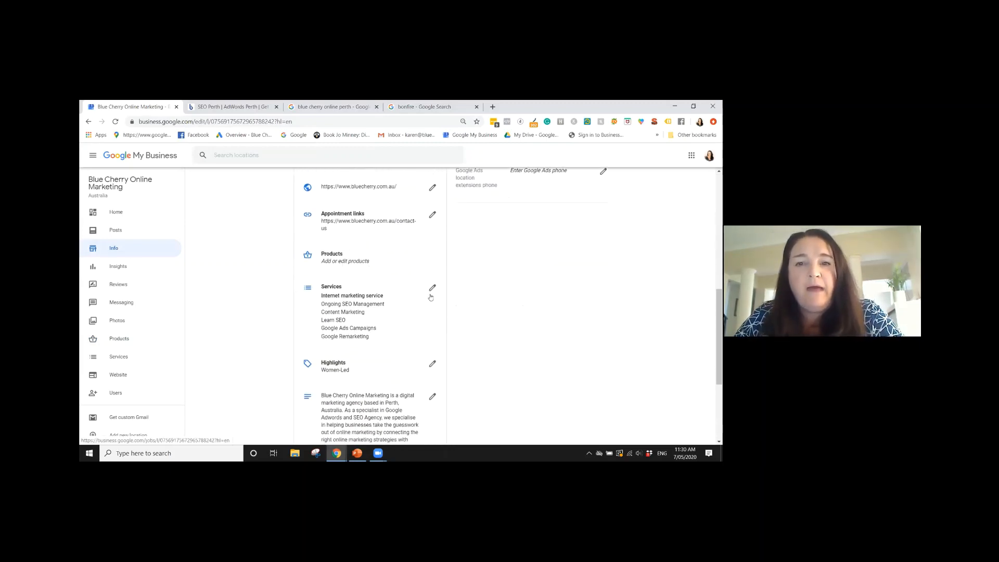
pyautogui.click(431, 290)
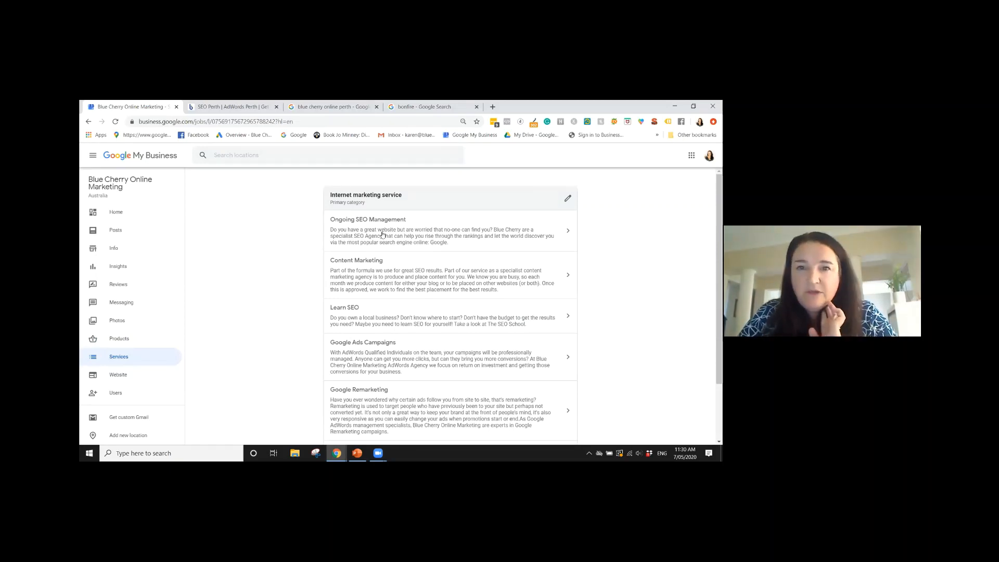
# Highlight "SEO Agency" in the Ongoing SEO Management description, close the service details without changes, and look over the listed services
pyautogui.moveTo(384, 237); pyautogui.dragTo(353, 240)
pyautogui.click(477, 242)
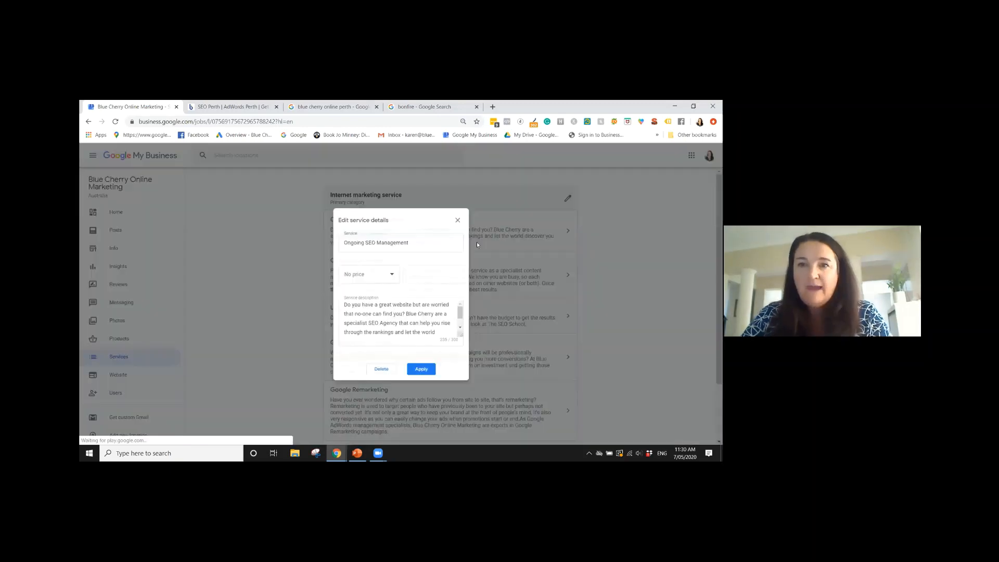
pyautogui.click(464, 212)
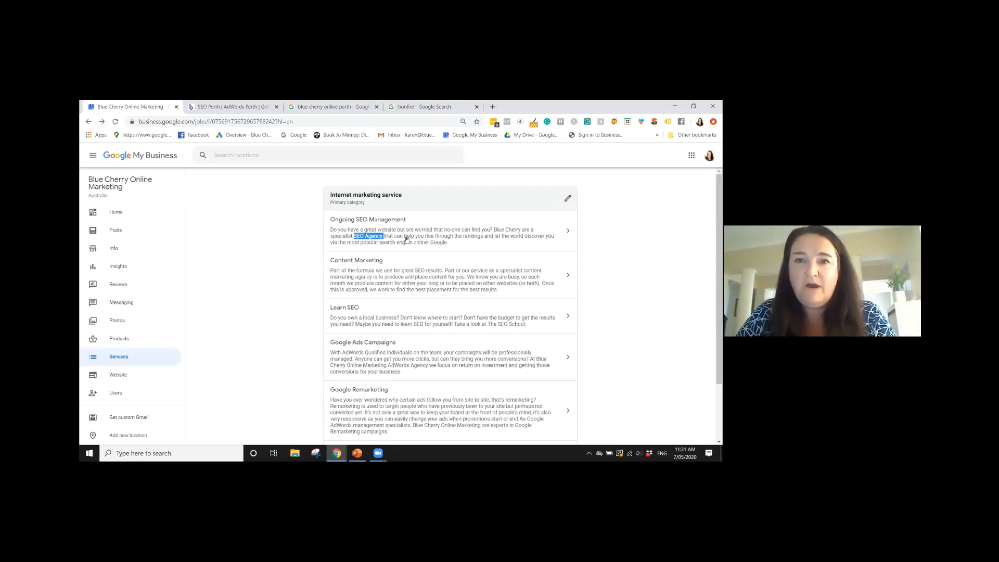
pyautogui.scroll(-3, 413, 250)
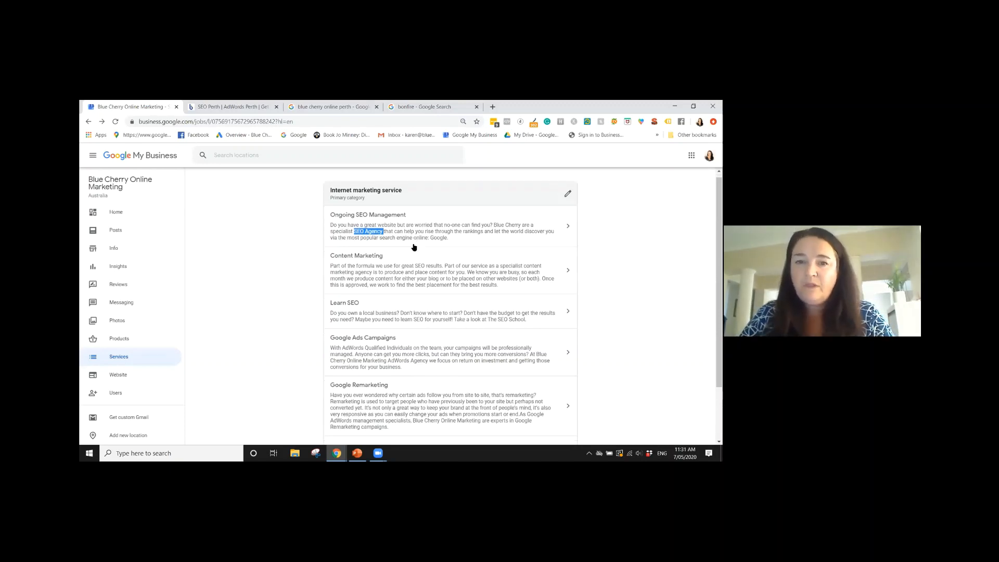
# Add a custom service named "Test" to the Internet marketing service category and apply it
pyautogui.scroll(3, 423, 287)
pyautogui.scroll(-3, 423, 261)
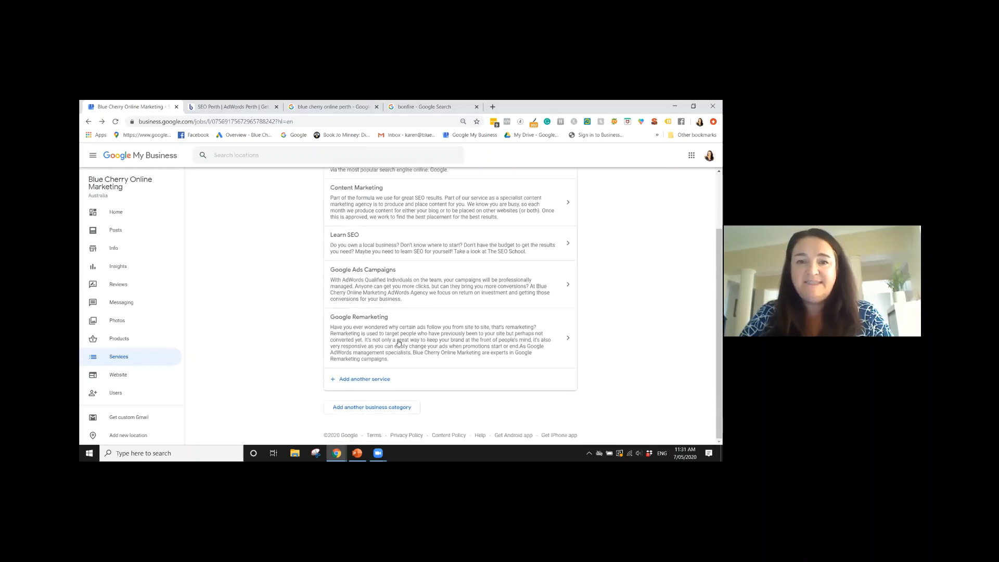
pyautogui.click(370, 379)
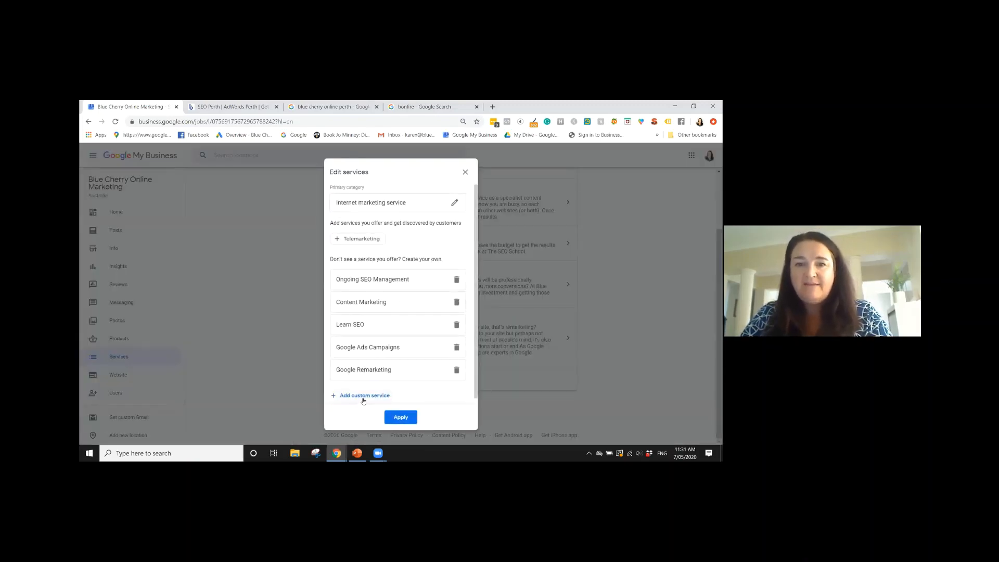
pyautogui.click(364, 396)
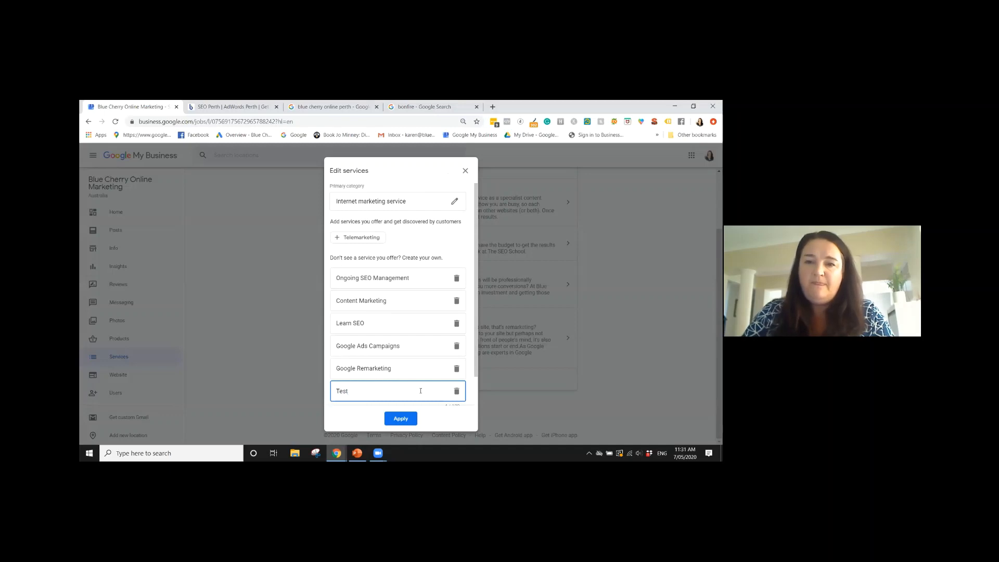
pyautogui.click(401, 419)
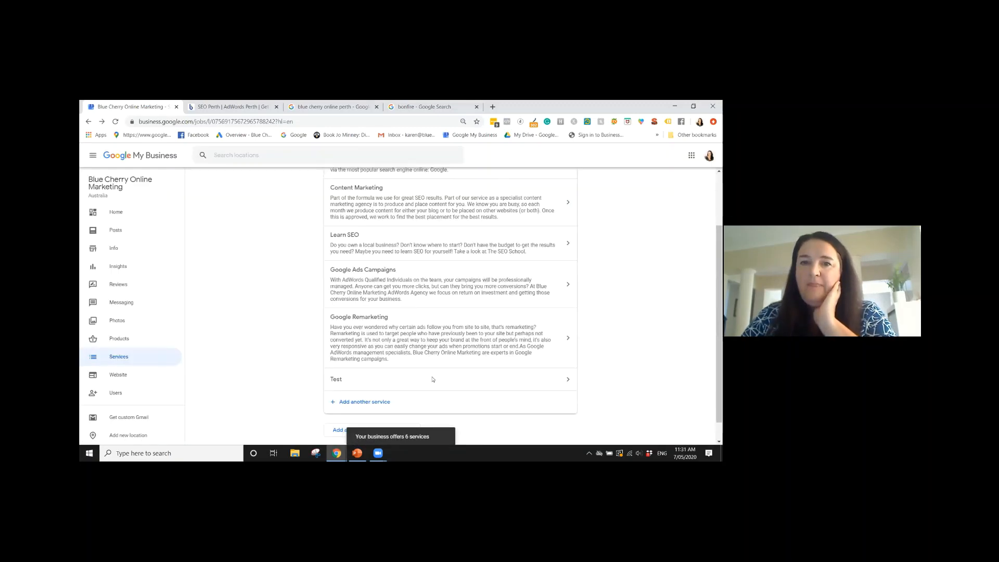
# Open the Test service's details, highlight the description's character limit, and delete the service
pyautogui.click(432, 379)
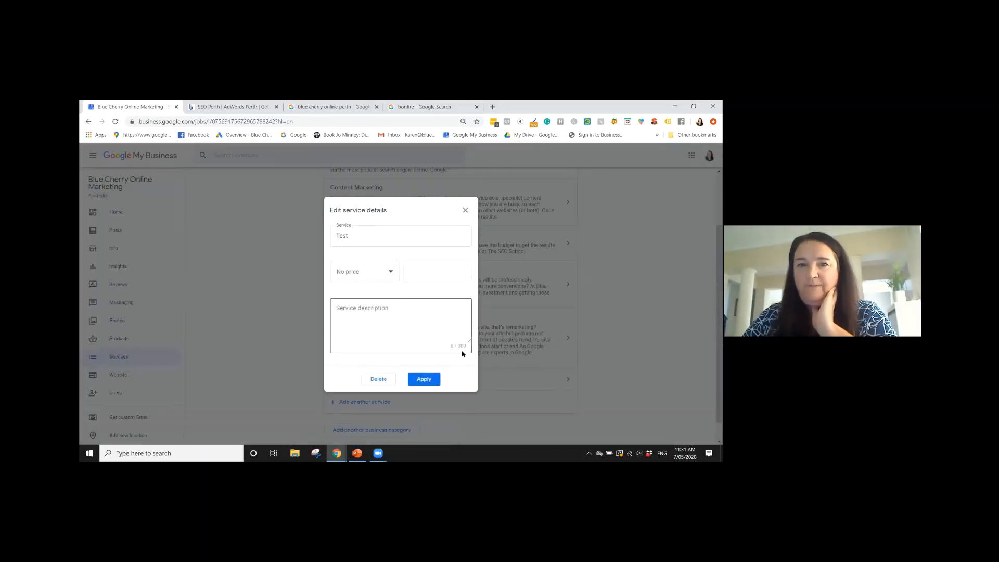
pyautogui.moveTo(466, 347); pyautogui.dragTo(457, 348)
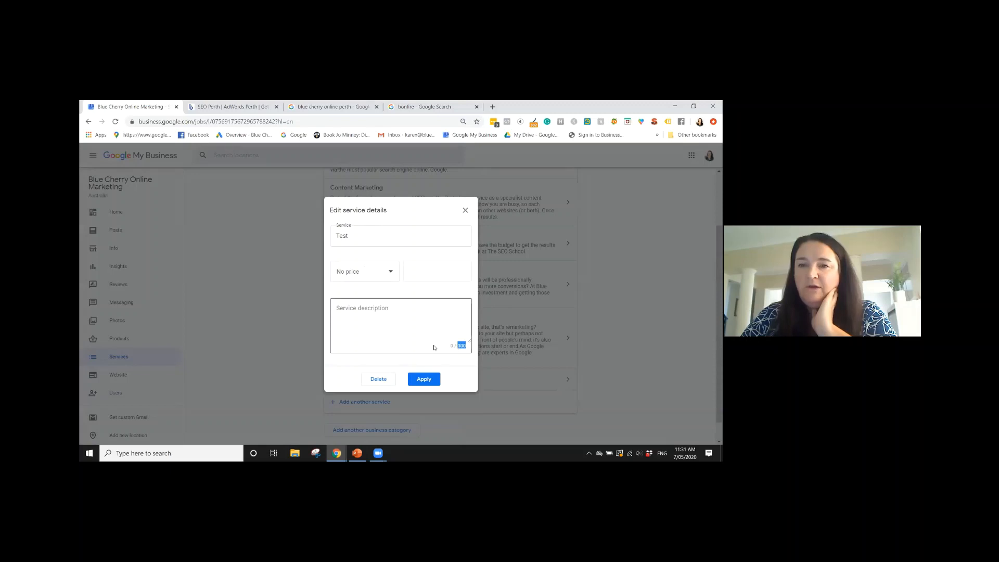
pyautogui.click(388, 329)
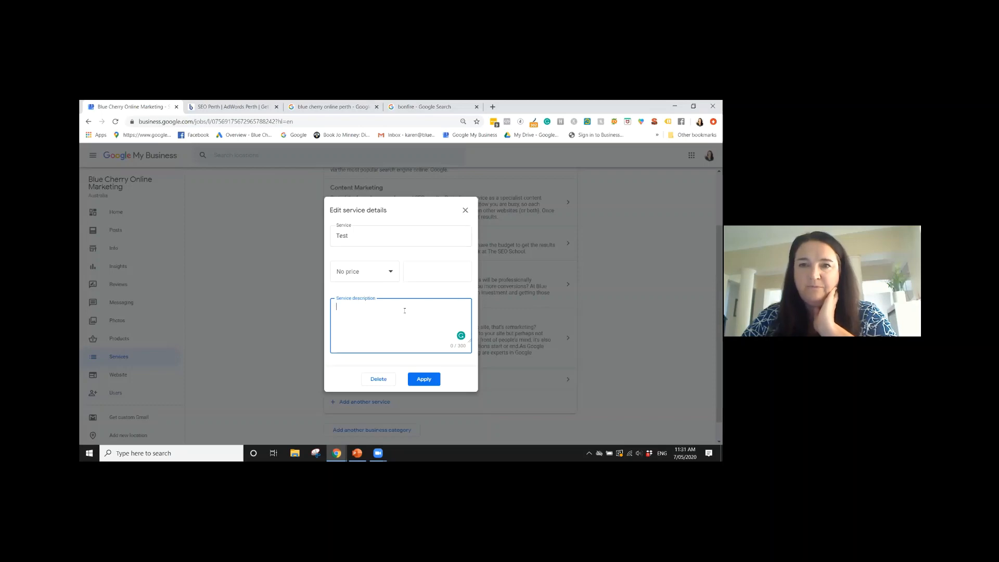
pyautogui.click(379, 381)
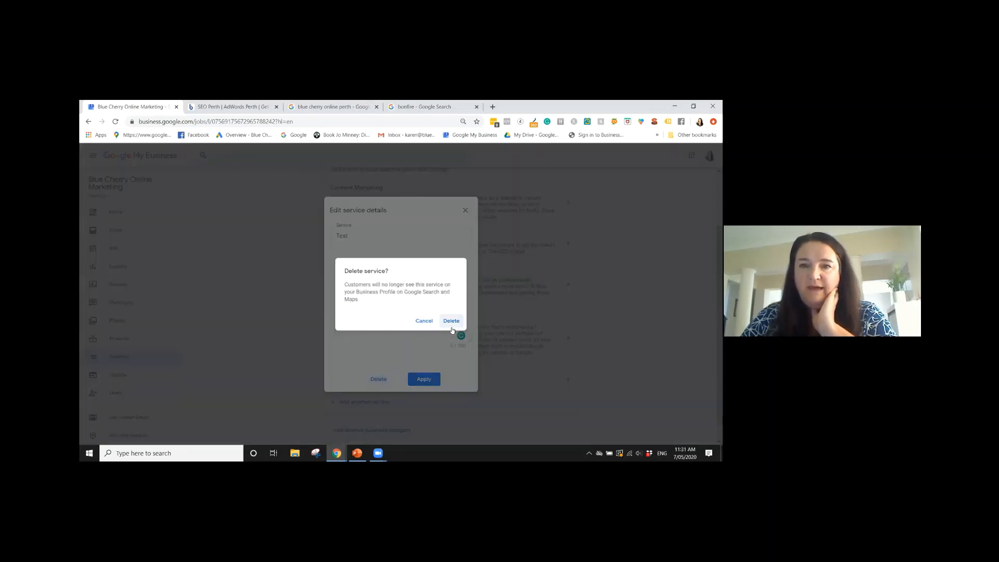
pyautogui.click(449, 319)
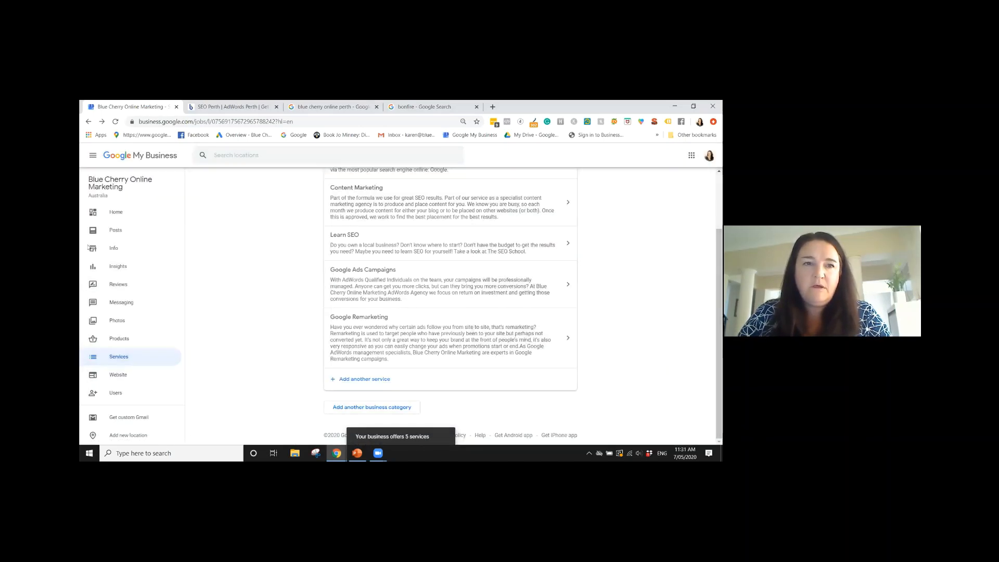
# Return to the business info page, open the Highlights attributes for review, and close them without changes
pyautogui.click(114, 249)
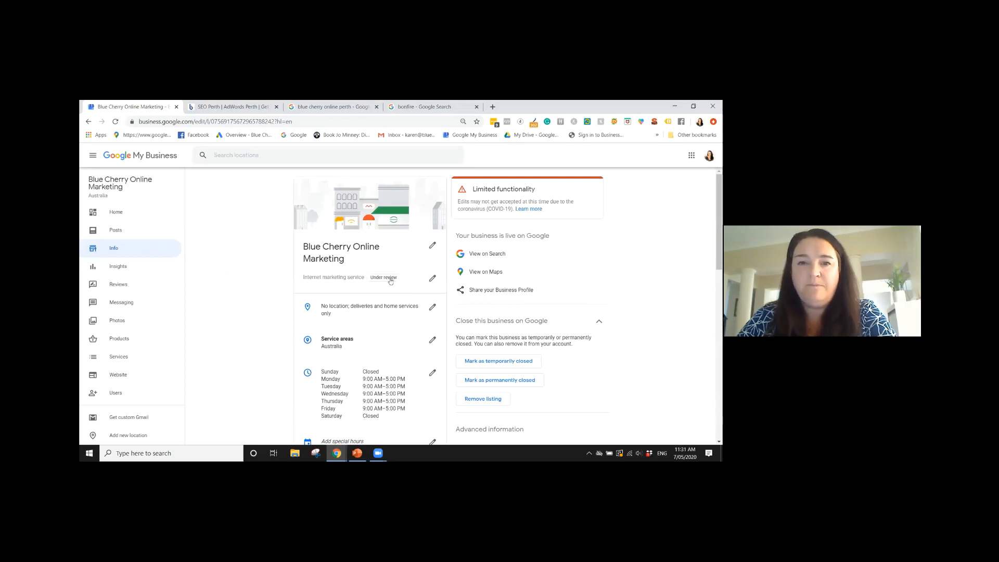
pyautogui.scroll(-3, 391, 282)
pyautogui.scroll(-9, 389, 282)
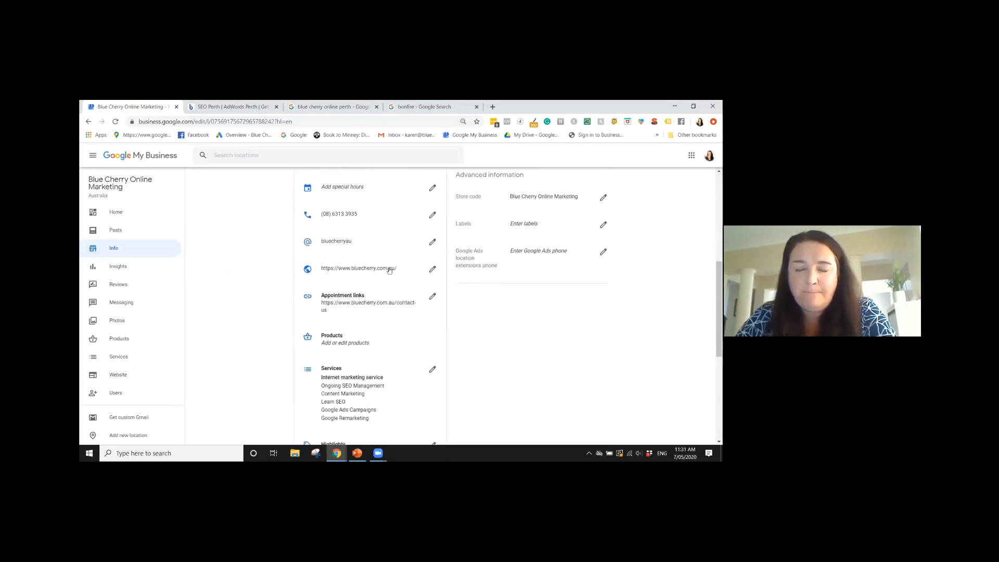
pyautogui.scroll(-2, 389, 271)
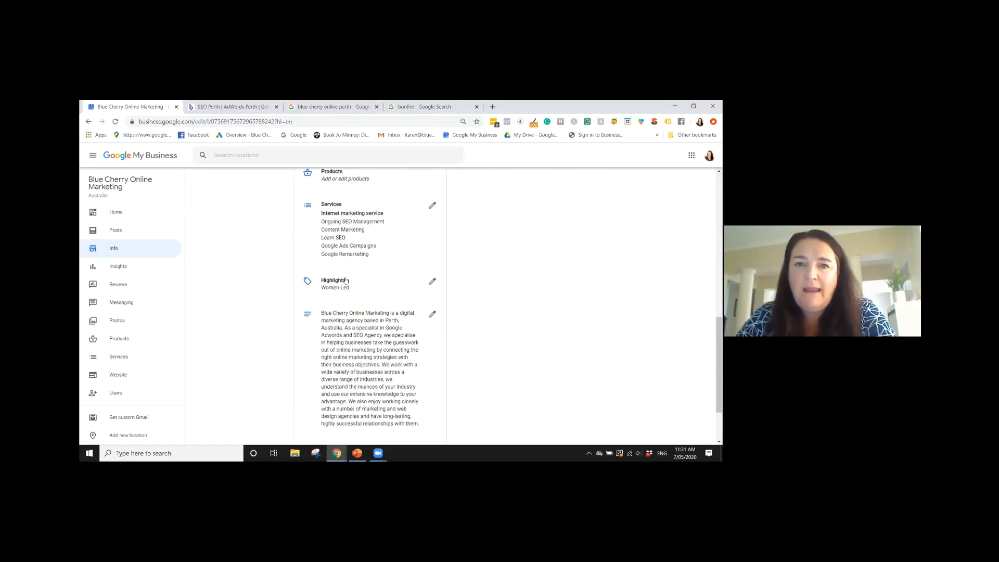
pyautogui.click(432, 284)
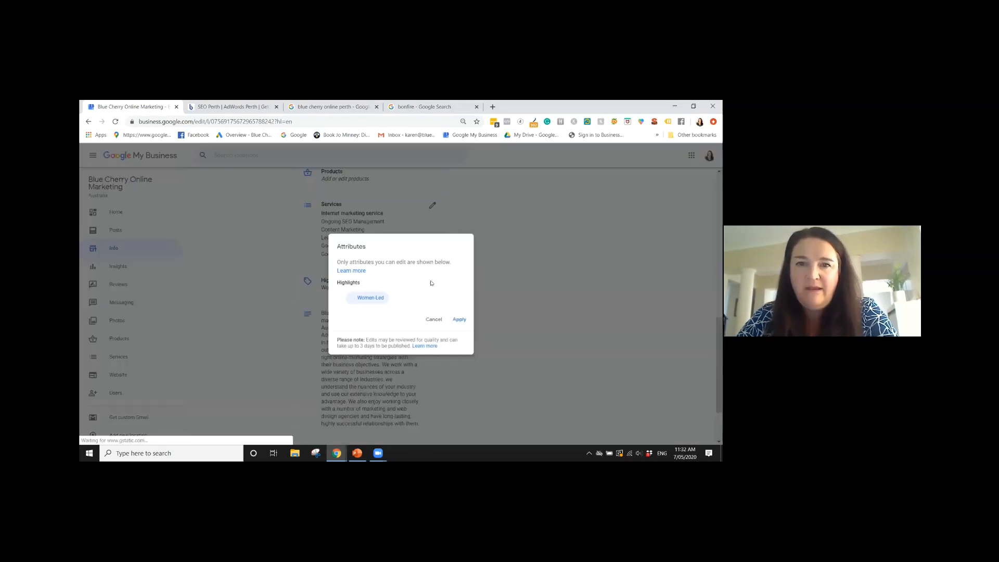
pyautogui.click(434, 320)
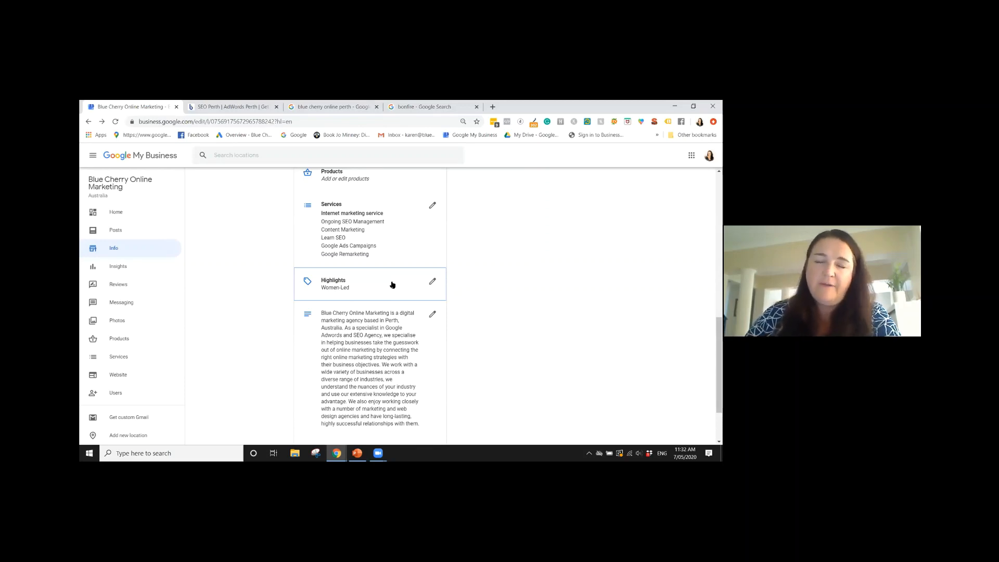
# Open the business description for review, check its character limit, and close it without changes
pyautogui.scroll(-2, 345, 258)
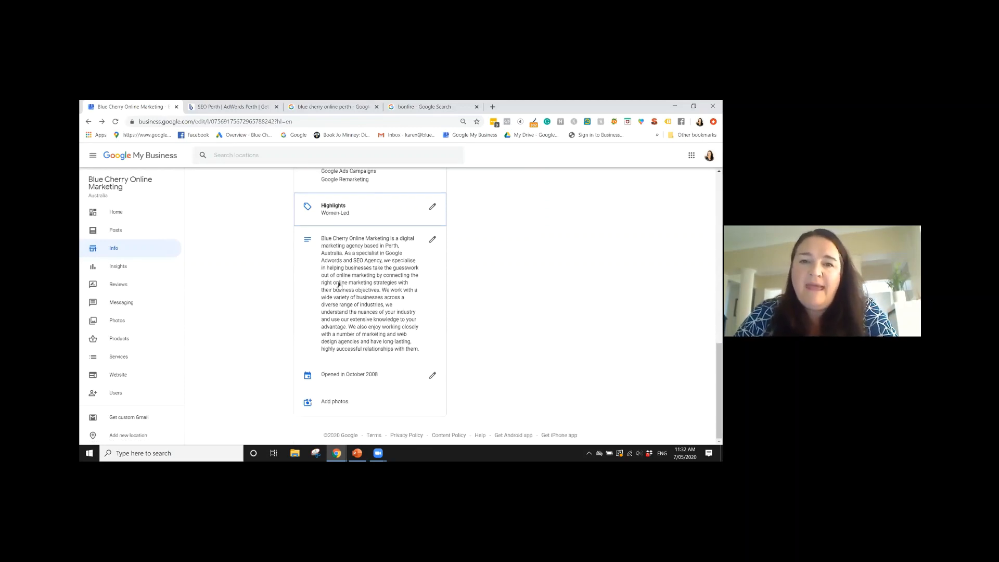
pyautogui.click(432, 239)
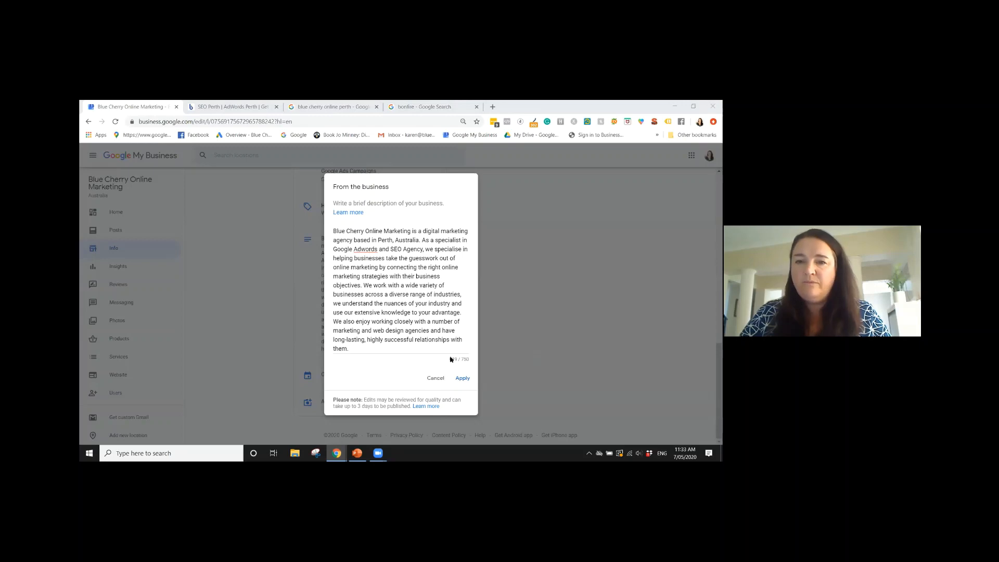
pyautogui.click(439, 379)
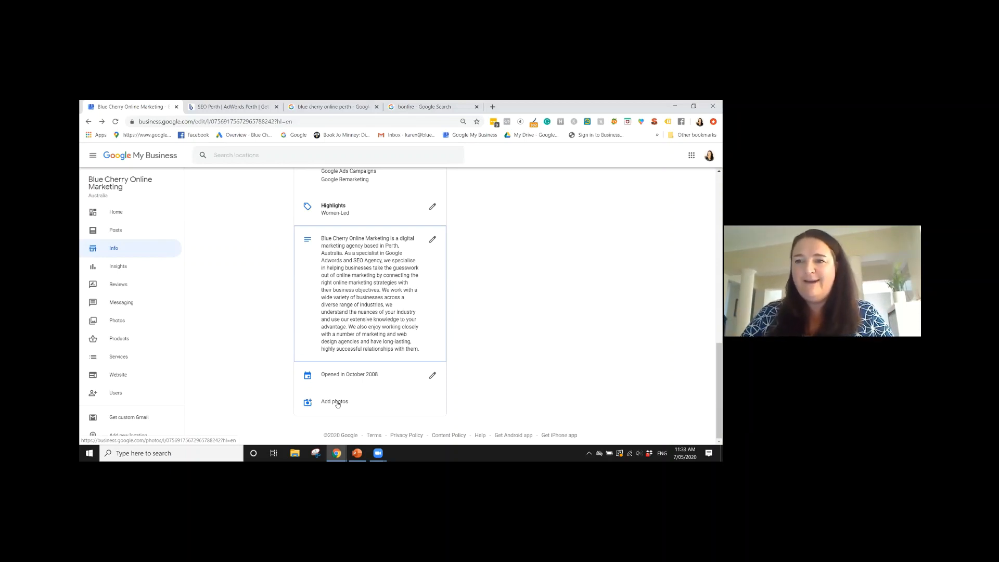
# Look over the info page's options for viewing or closing the business on Google and its advanced information
pyautogui.scroll(3, 541, 342)
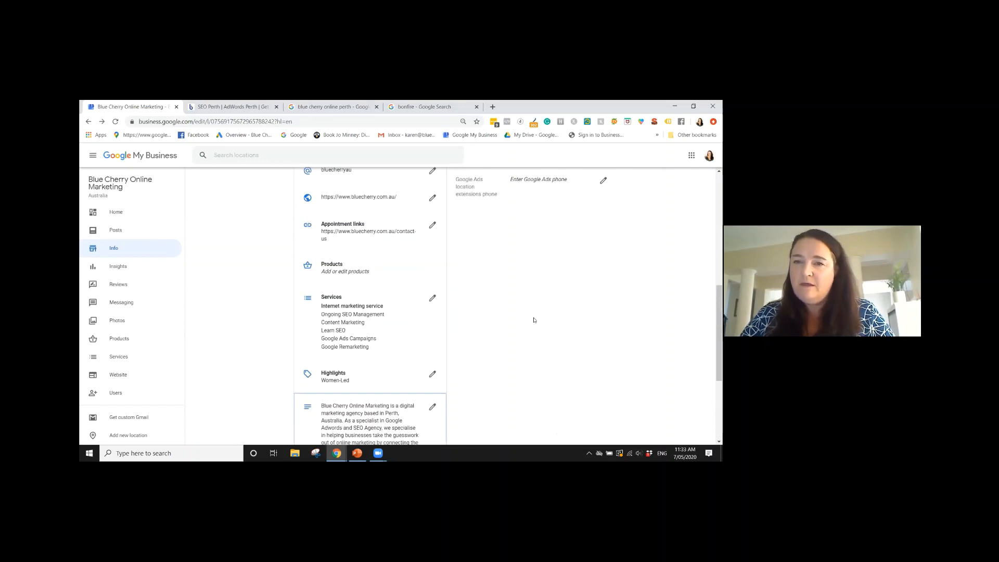
pyautogui.scroll(10, 533, 320)
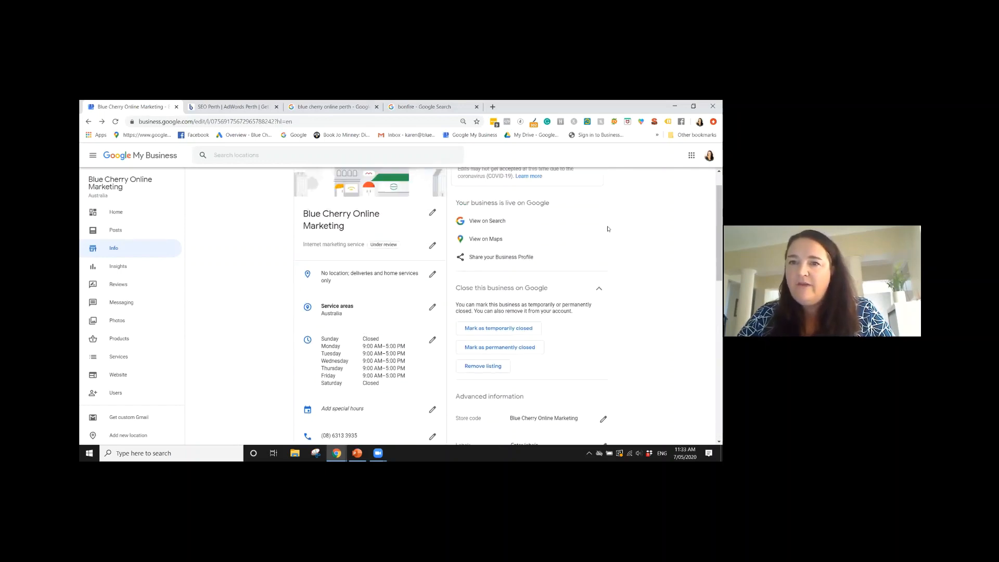
pyautogui.scroll(-2, 608, 229)
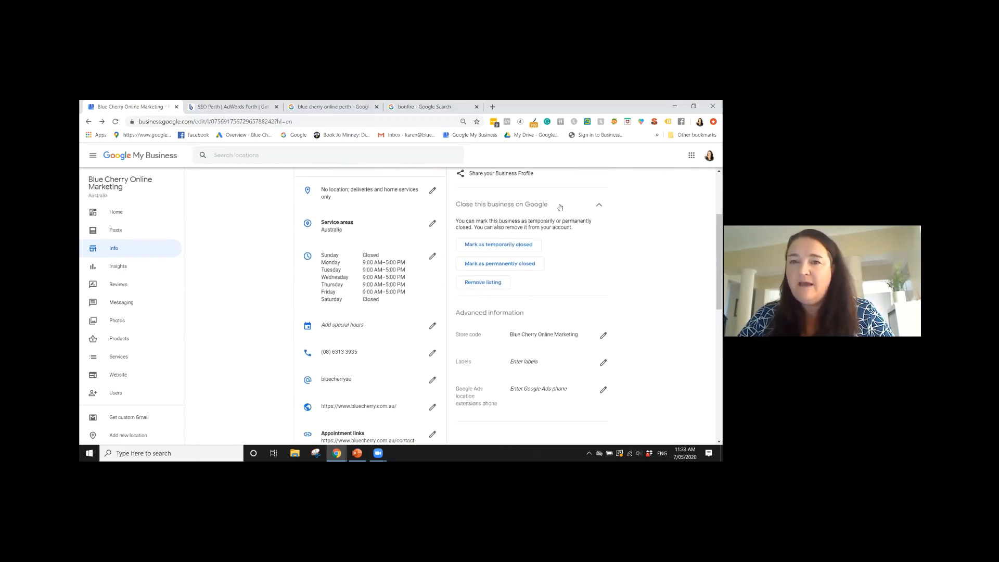
pyautogui.scroll(1, 608, 264)
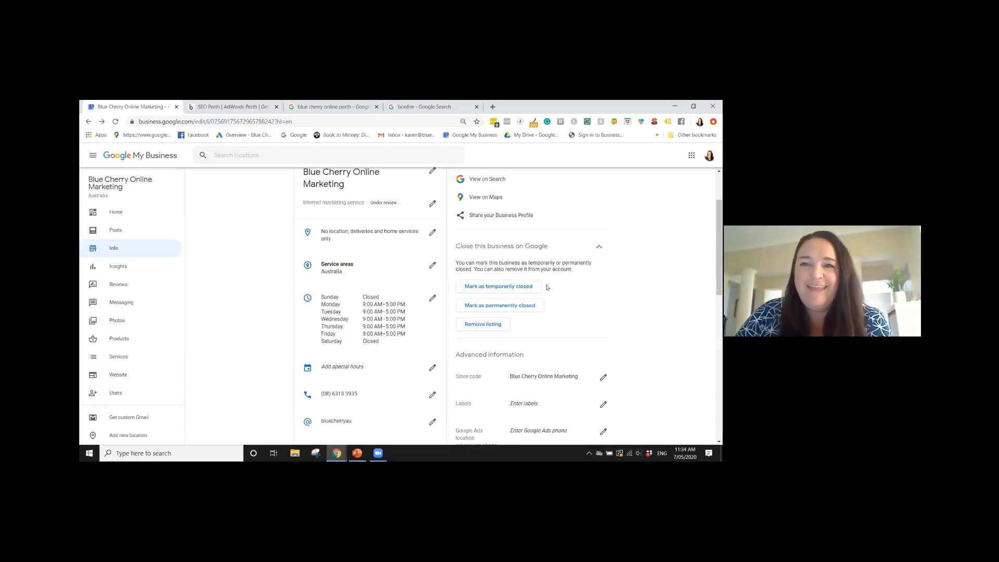
pyautogui.scroll(2, 566, 285)
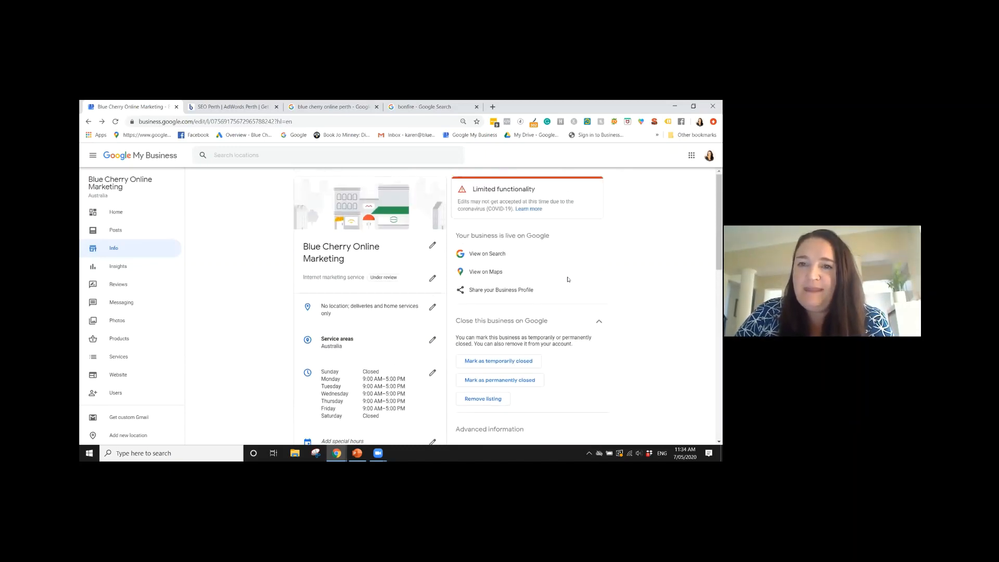
pyautogui.scroll(-4, 567, 284)
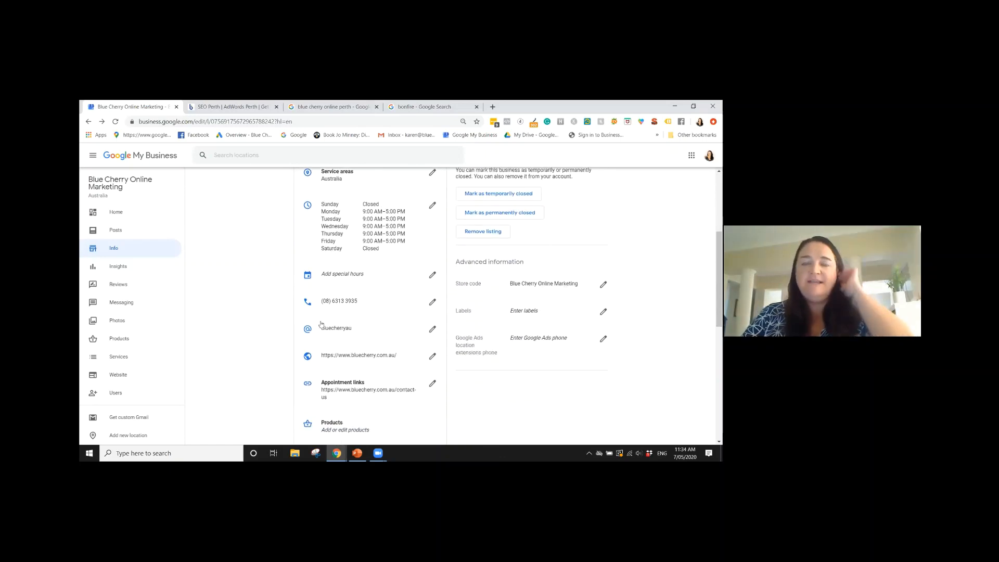
pyautogui.scroll(4, 388, 328)
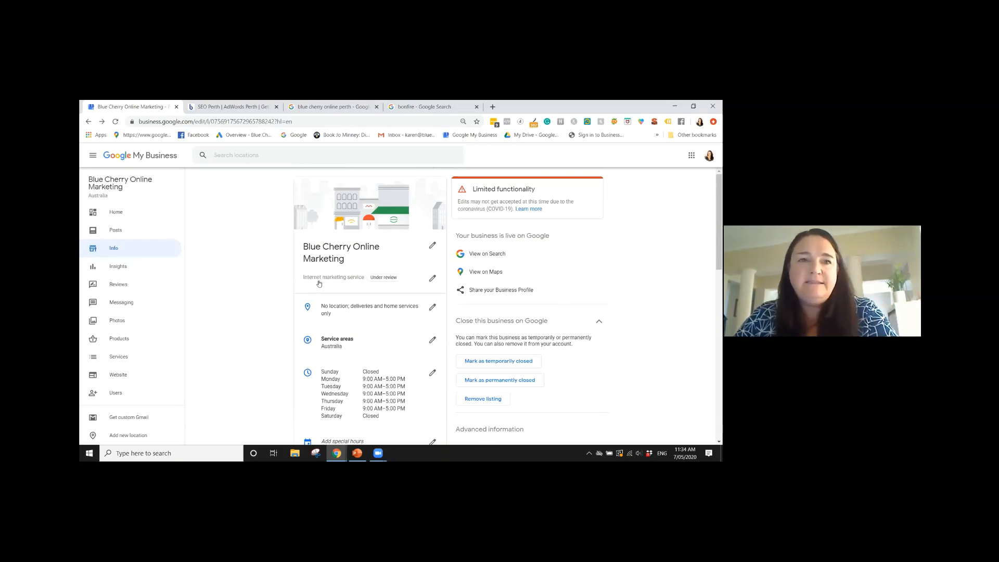
# Open the business's posts page, switch to the mobile search preview, and show the listing's updates
pyautogui.click(119, 233)
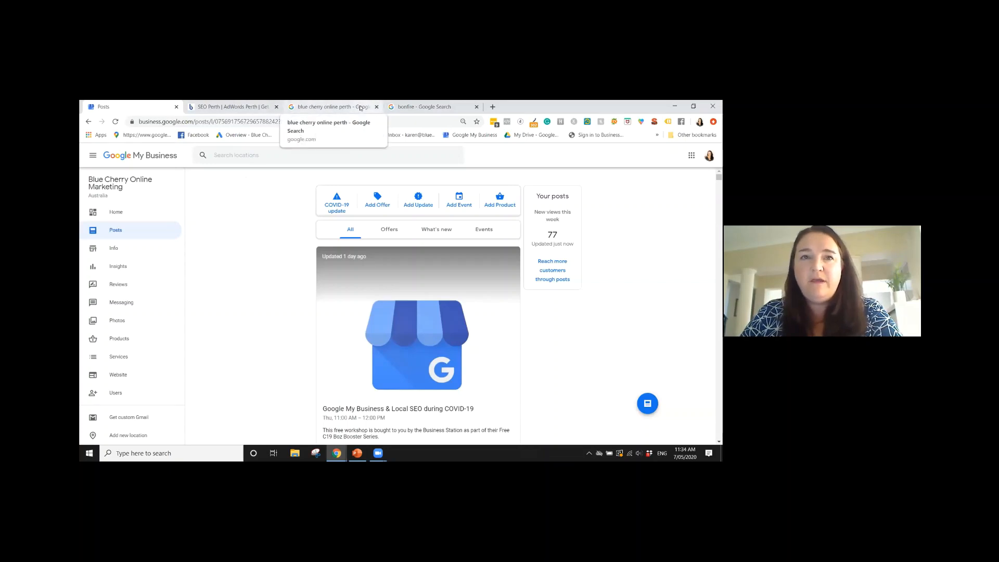
pyautogui.click(355, 112)
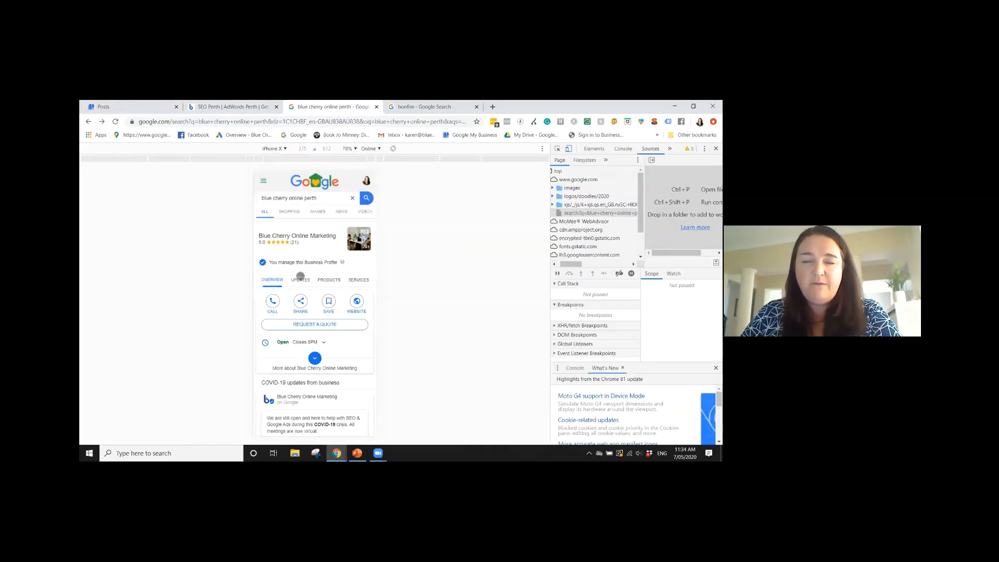
pyautogui.click(300, 280)
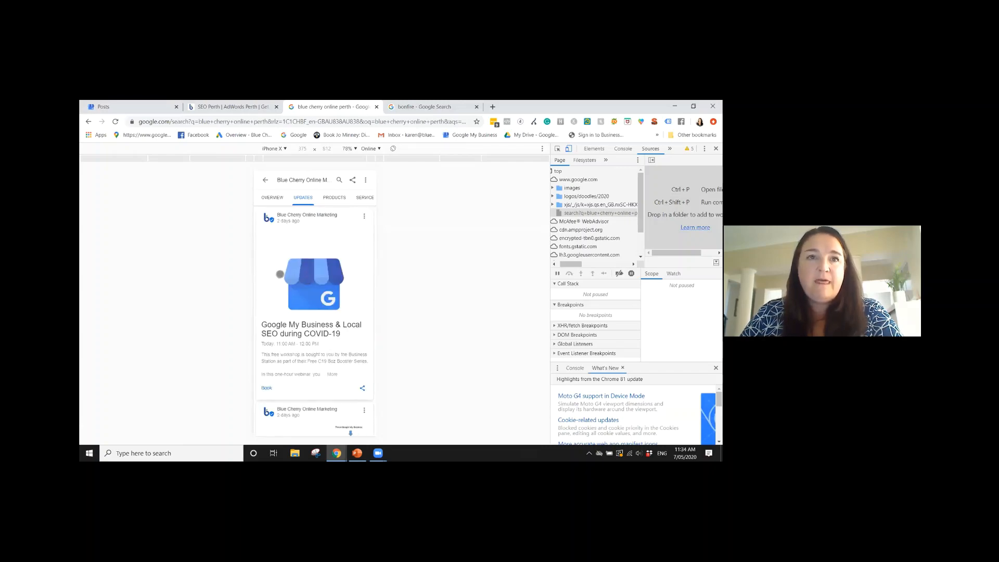
# Go back to the desktop results for "blue cherry online perth" and look through the business listing's COVID-19 update, reviews and description
pyautogui.click(229, 107)
pyautogui.click(89, 122)
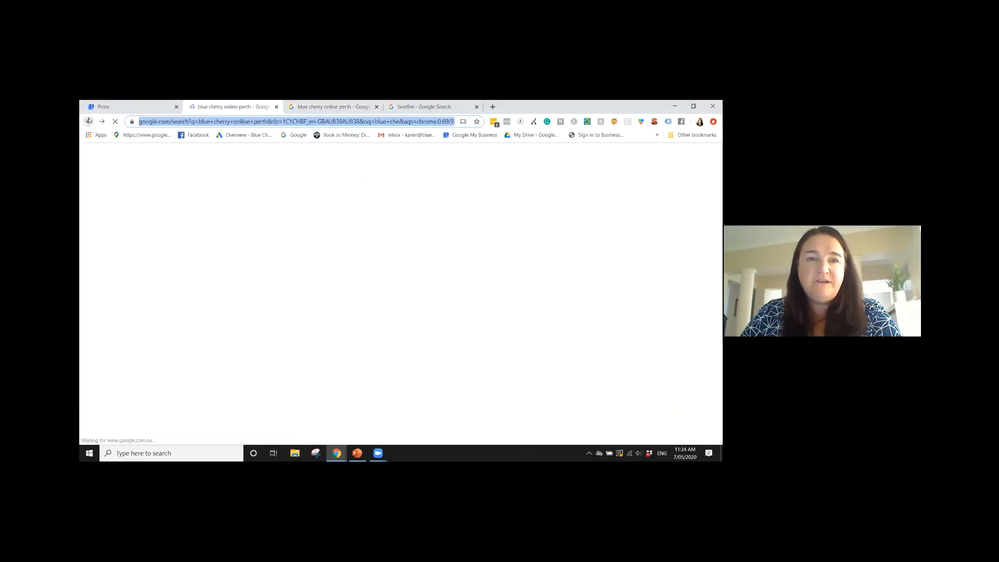
pyautogui.scroll(-15, 413, 225)
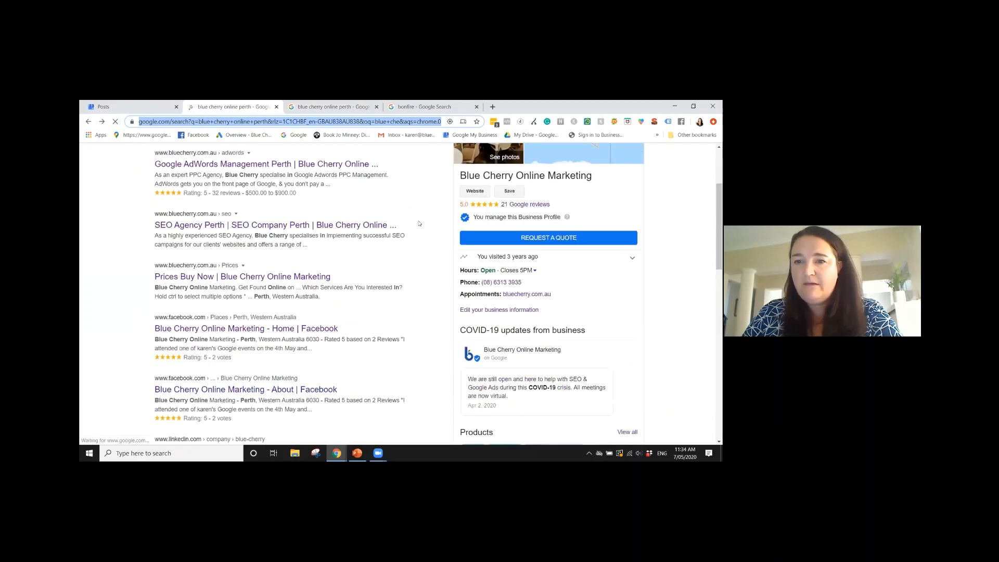
pyautogui.scroll(3, 419, 224)
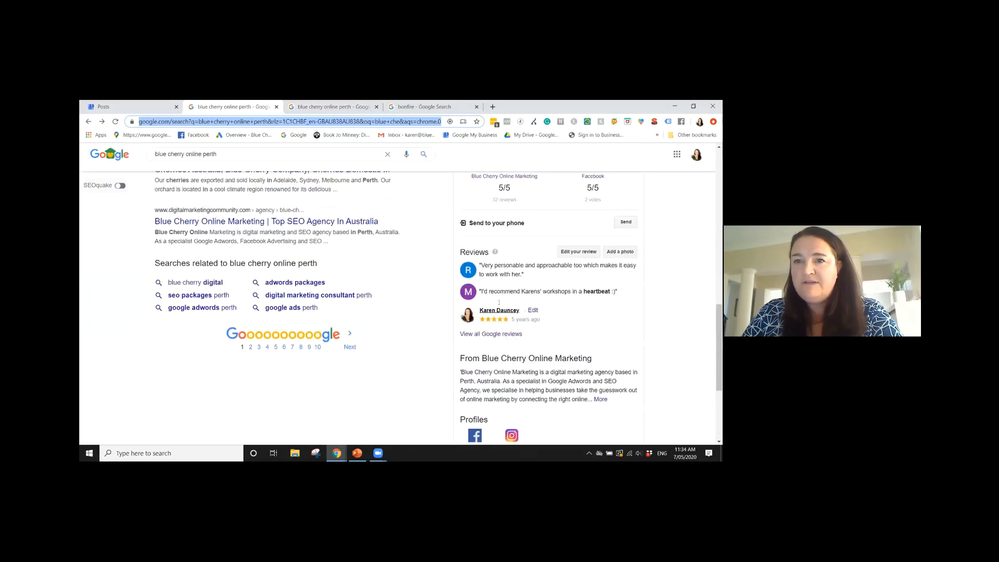
pyautogui.scroll(-4, 577, 303)
pyautogui.scroll(6, 577, 303)
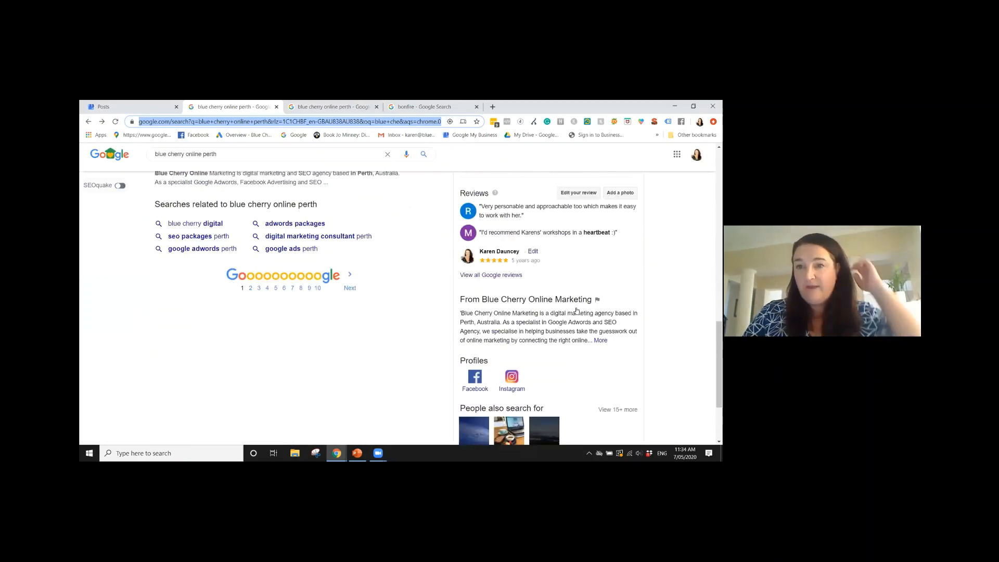
pyautogui.scroll(10, 571, 311)
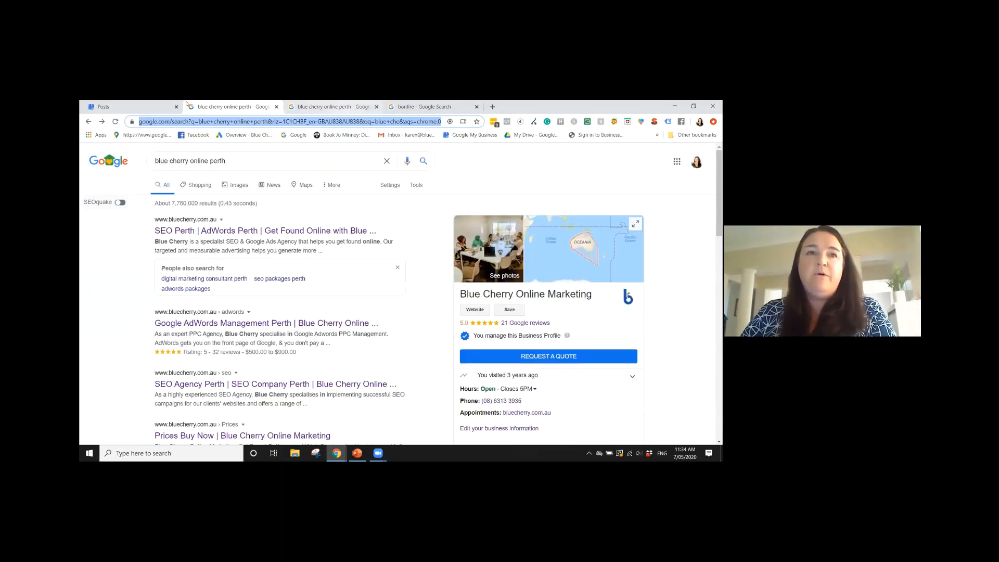
# Return to the Google My Business posts page and look over the "Google My Business & Local SEO during COVID-19" post
pyautogui.click(120, 103)
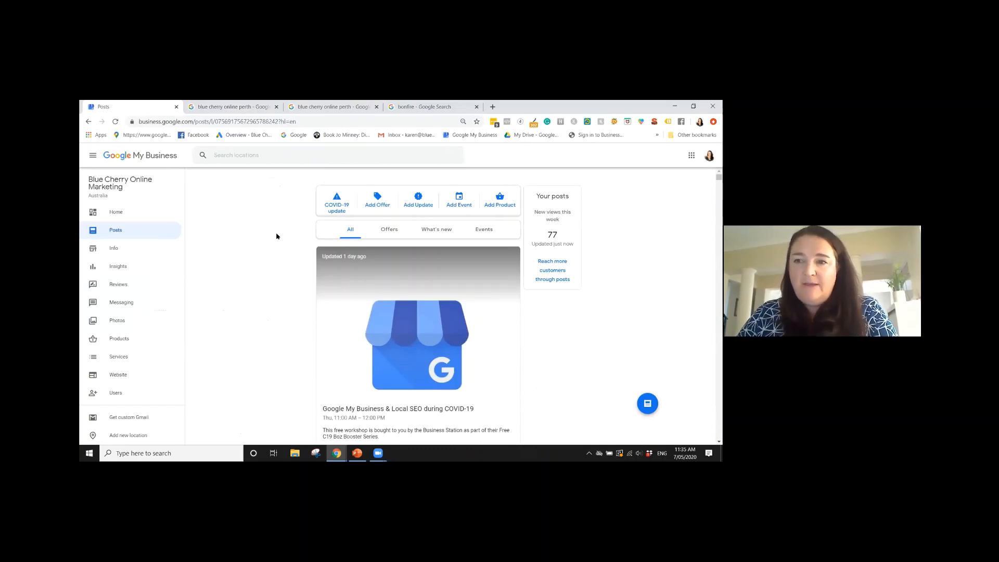
pyautogui.scroll(-1, 277, 236)
pyautogui.scroll(-2, 276, 236)
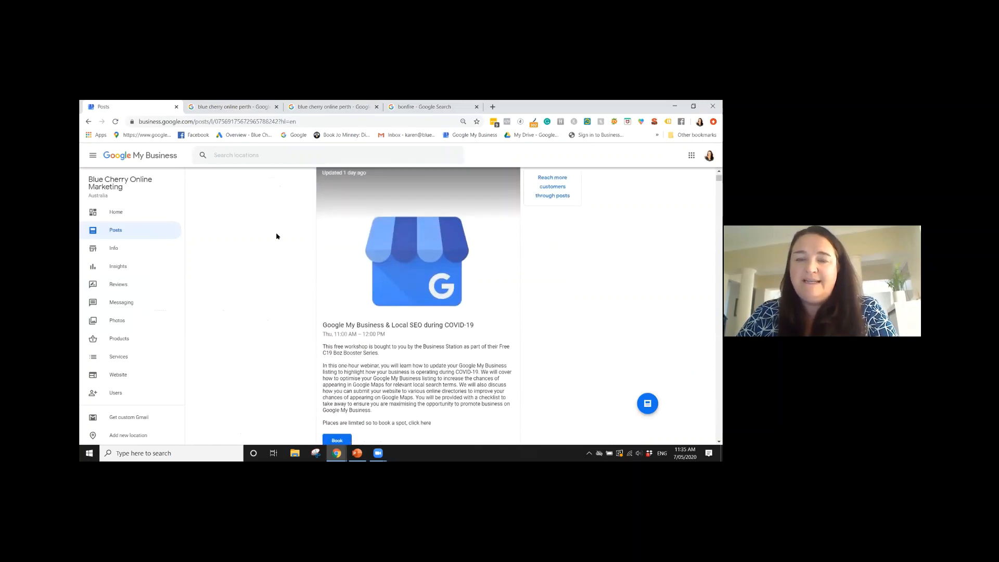
pyautogui.scroll(3, 277, 236)
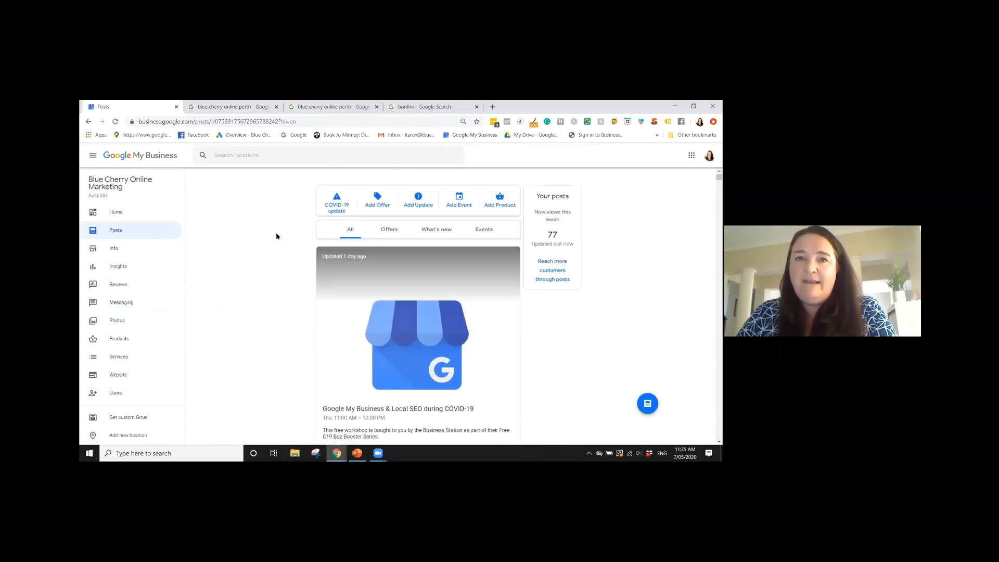
# Start a COVID-19 update post, look over its status field and optional button choices, and close the form without publishing
pyautogui.click(331, 206)
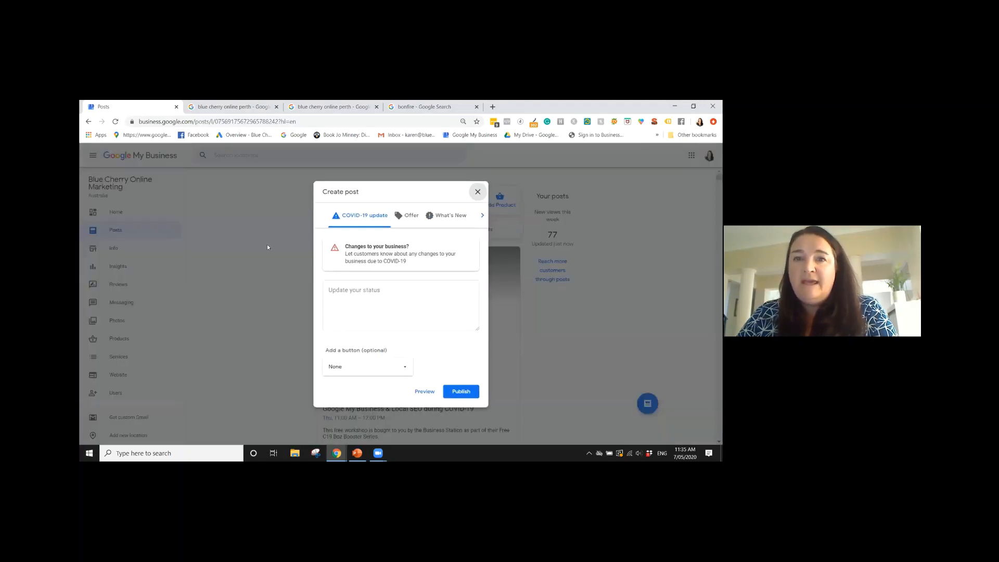
pyautogui.click(372, 294)
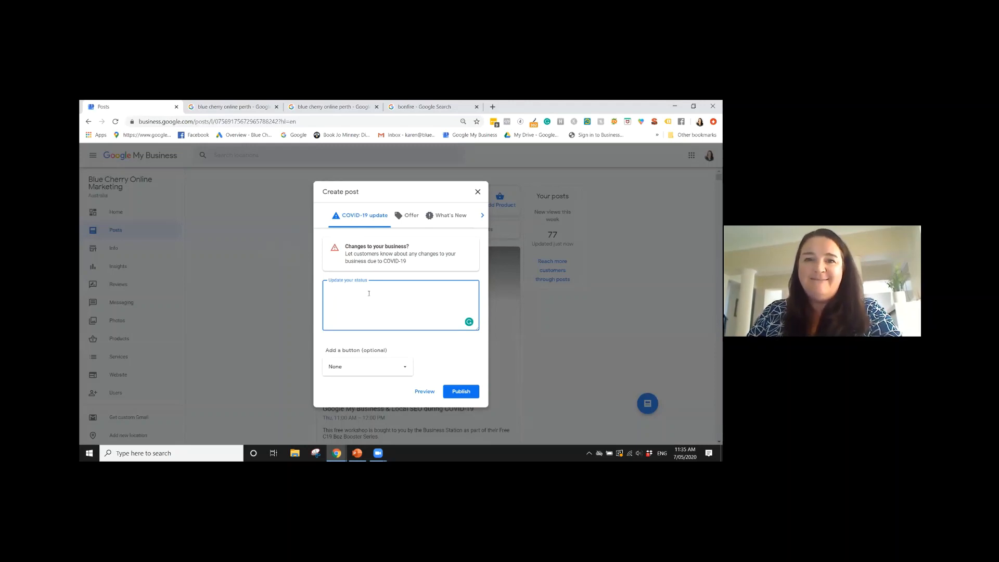
pyautogui.click(367, 367)
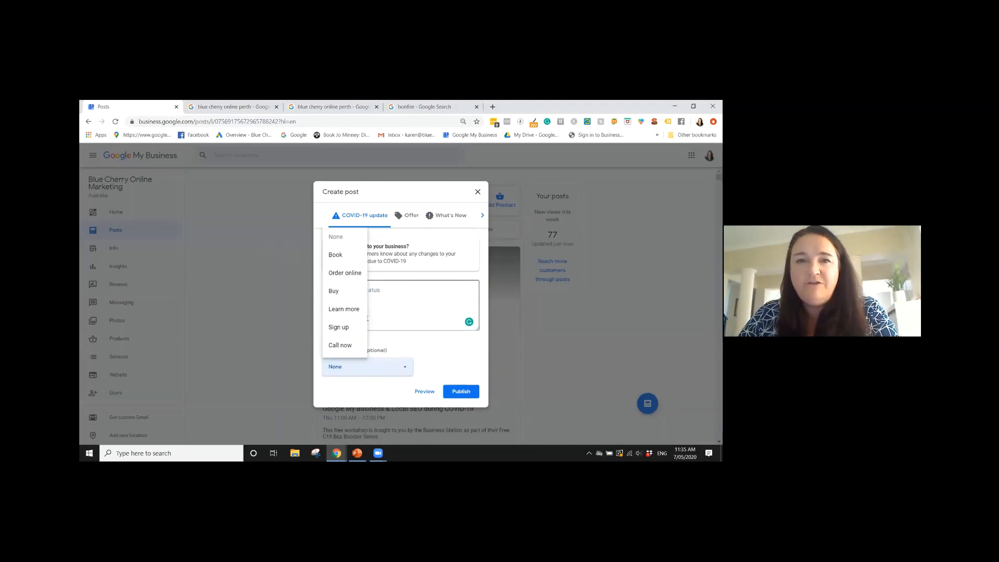
pyautogui.click(427, 292)
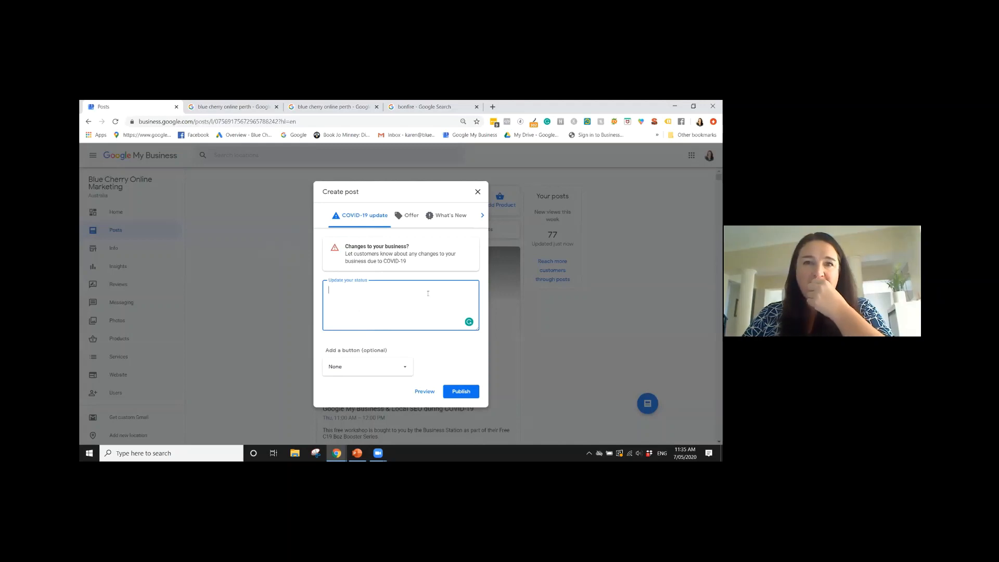
pyautogui.click(477, 192)
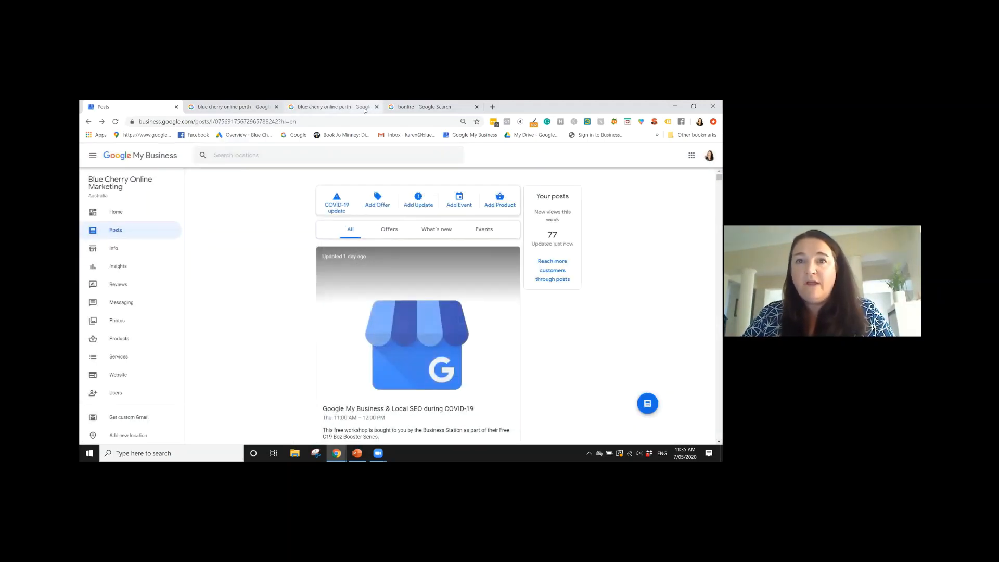
# Show the listing's overview with its COVID-19 update in the mobile search preview and return to the posts page
pyautogui.click(357, 108)
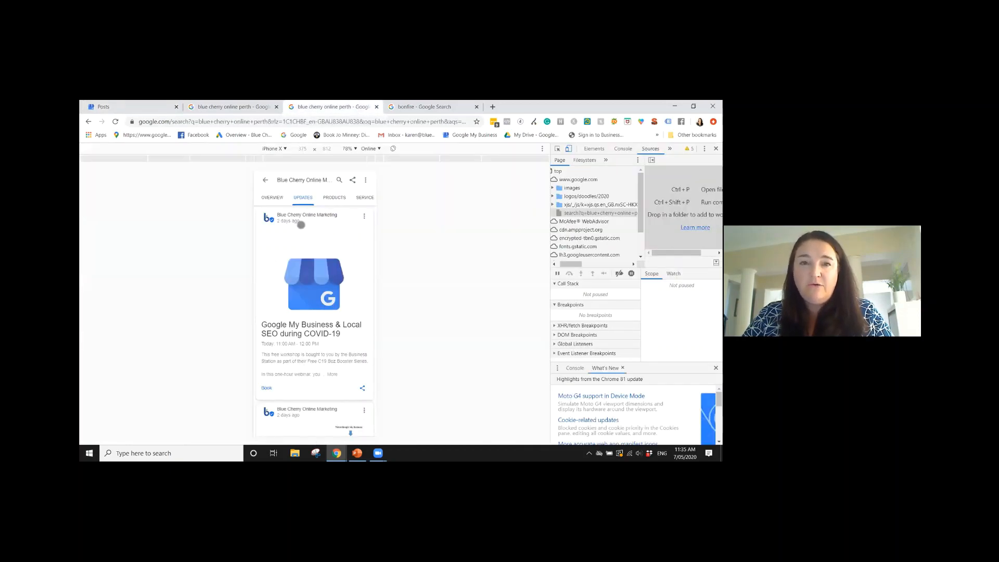
pyautogui.click(276, 196)
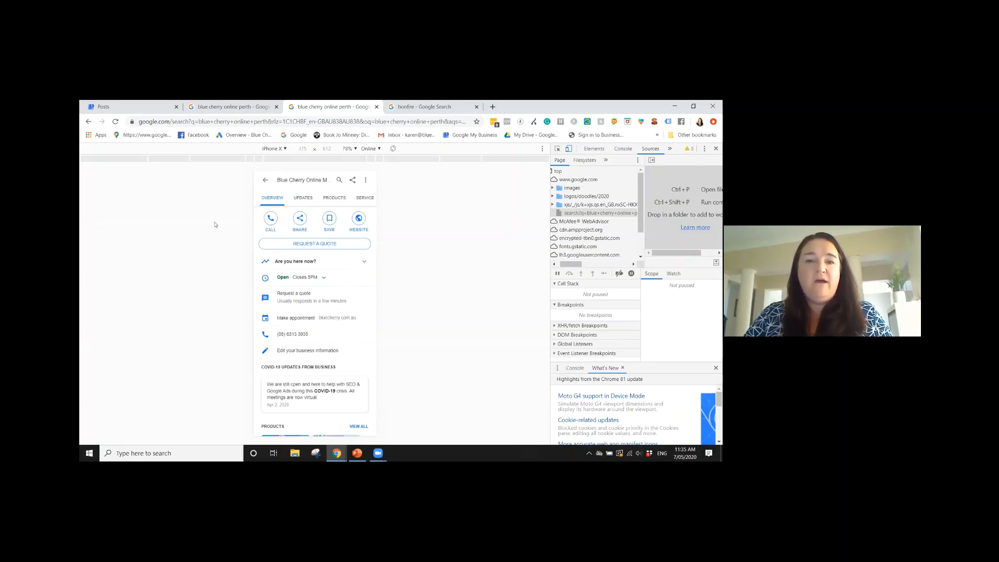
pyautogui.click(133, 105)
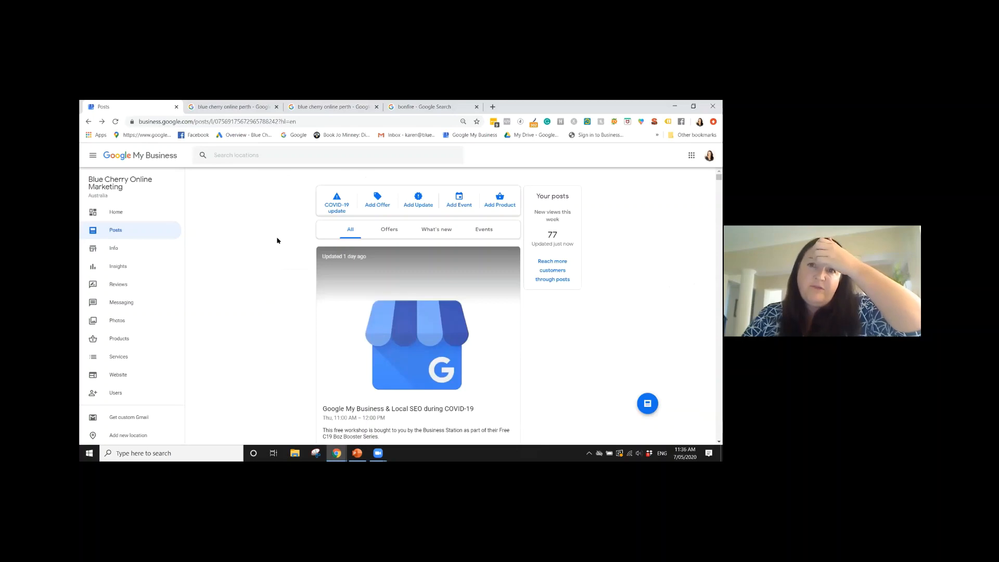
# Open the form for adding an offer, look over its photo, title and date fields, and close it
pyautogui.click(374, 206)
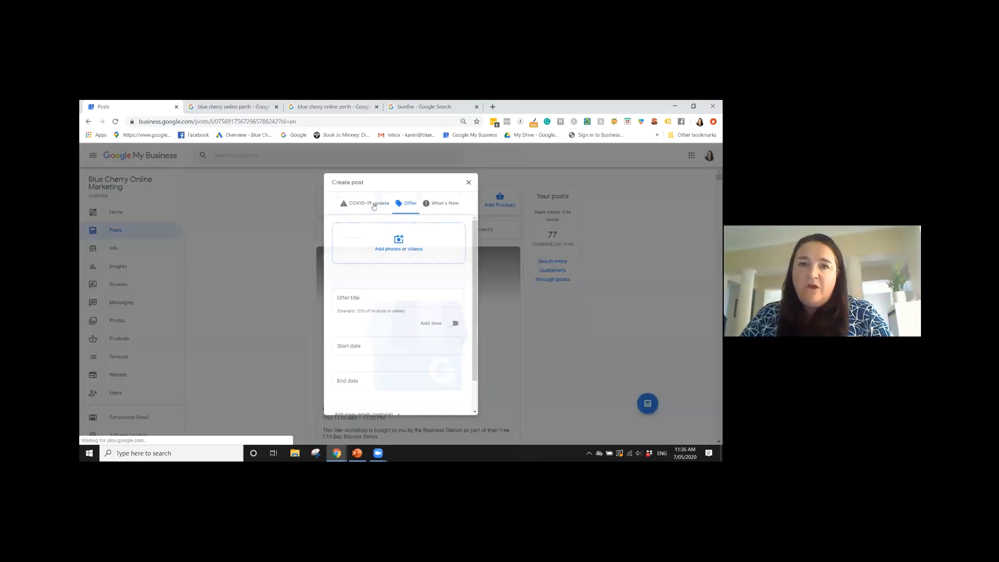
pyautogui.scroll(-1, 354, 350)
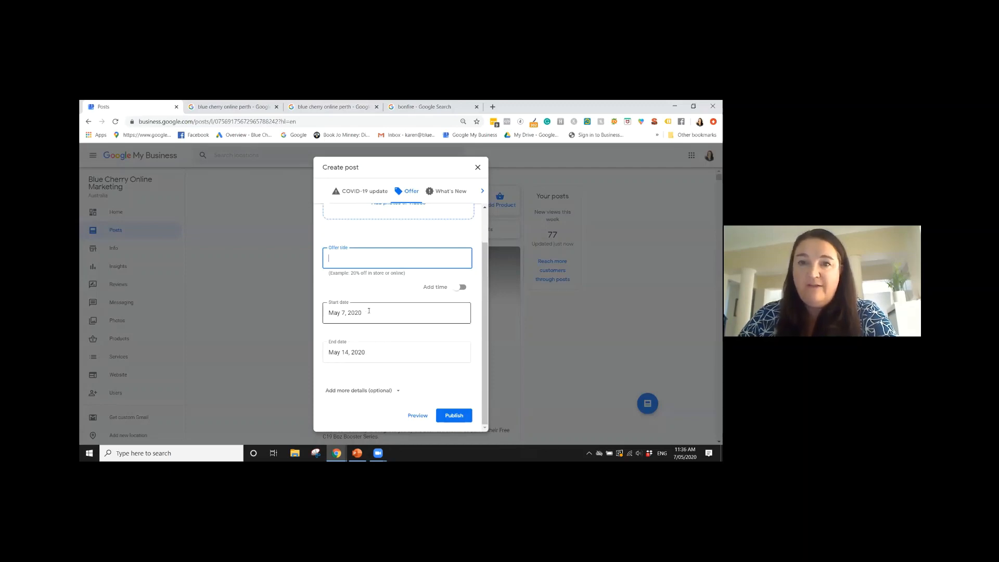
pyautogui.scroll(1, 427, 270)
pyautogui.click(477, 168)
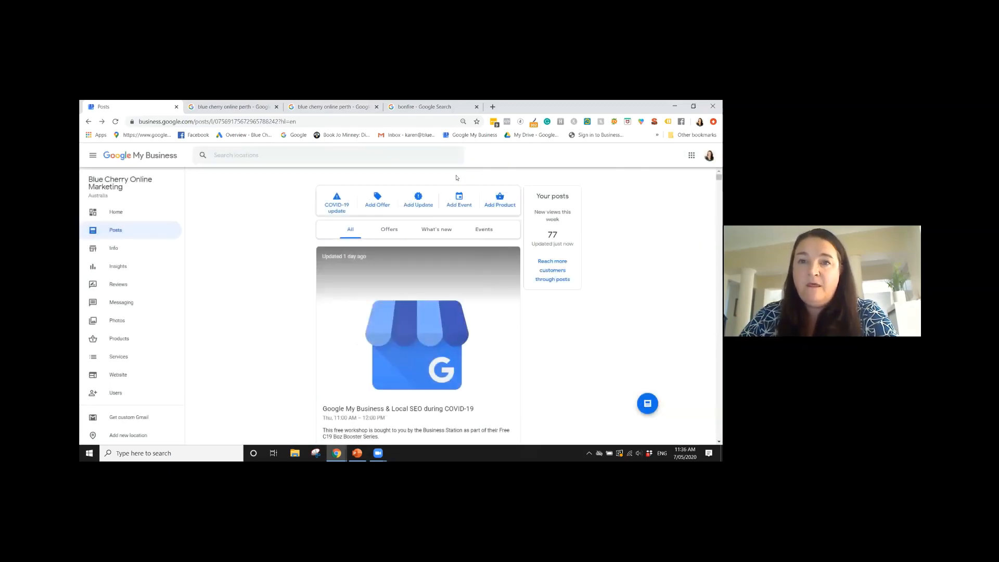
# Look over the forms for adding an event and a What's New update, closing each without publishing
pyautogui.click(458, 201)
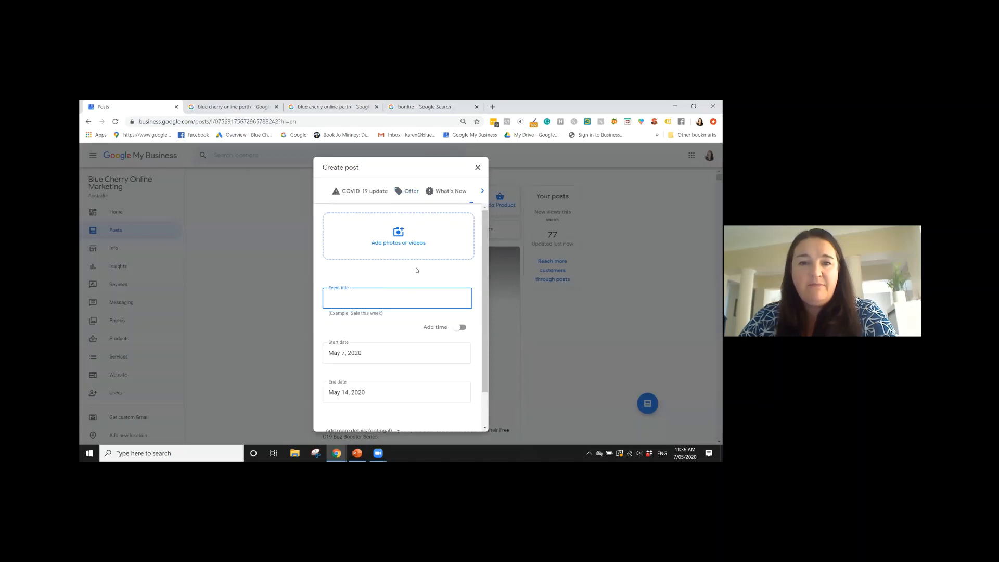
pyautogui.scroll(-2, 414, 271)
pyautogui.scroll(2, 415, 276)
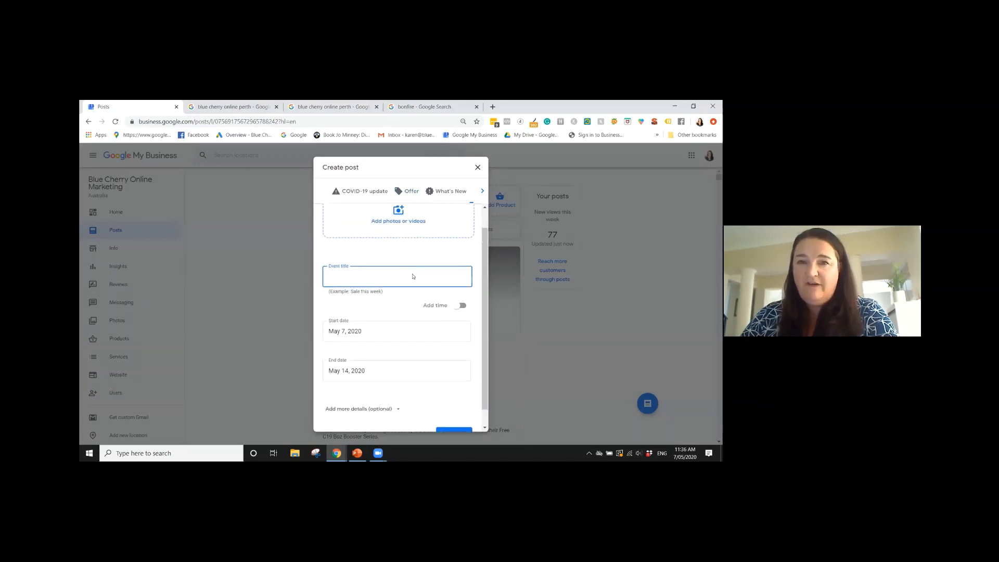
pyautogui.click(477, 167)
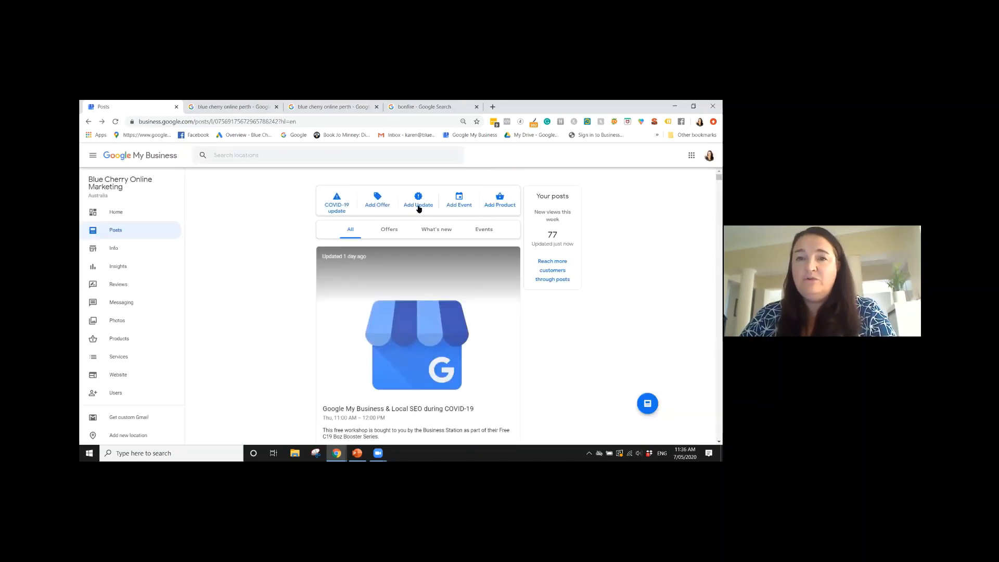
pyautogui.click(419, 206)
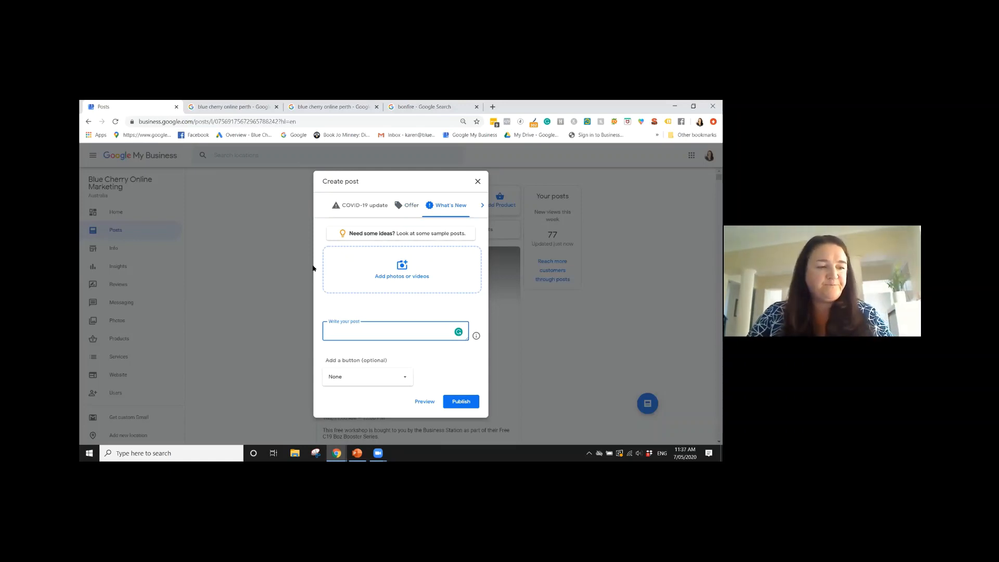
pyautogui.click(476, 182)
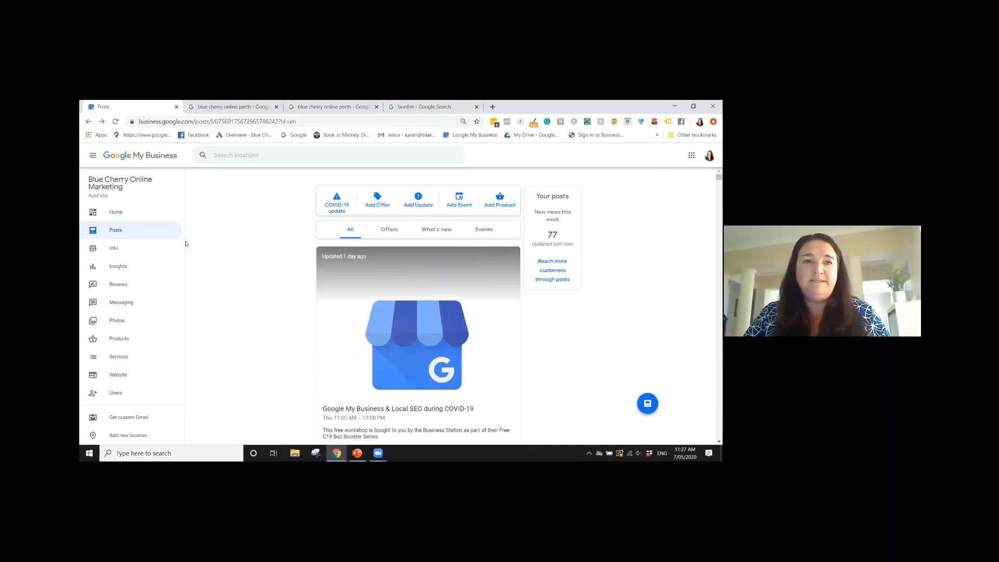
# Open the business's home page and browse through the competitor posts under "Businesses like yours are posting!"
pyautogui.click(116, 213)
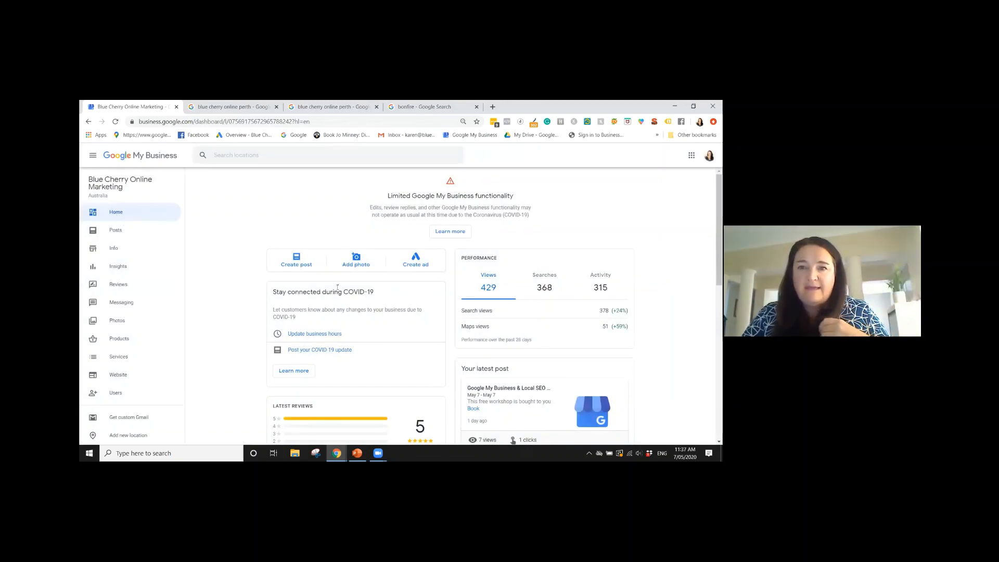
pyautogui.scroll(-8, 337, 286)
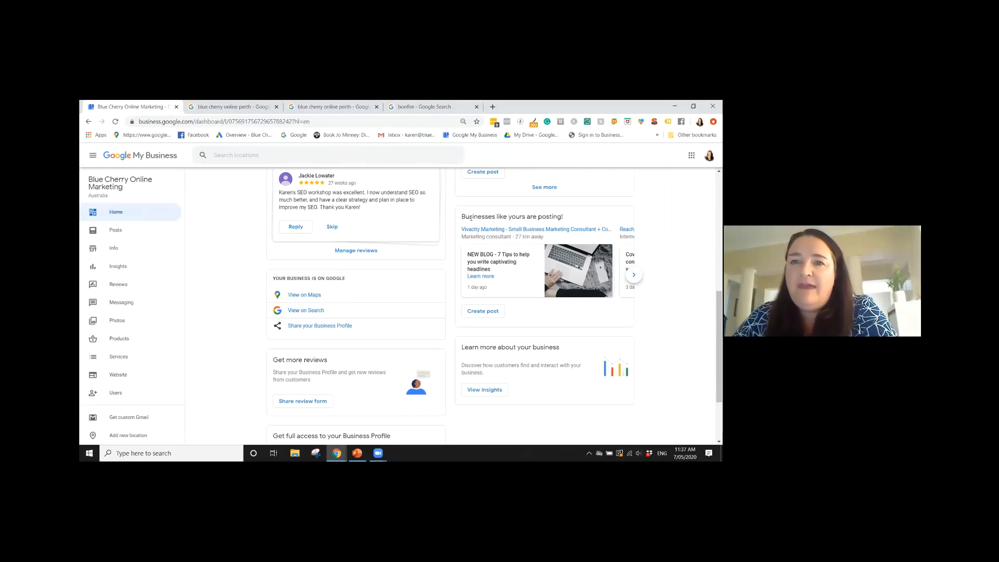
pyautogui.moveTo(461, 216); pyautogui.dragTo(568, 214)
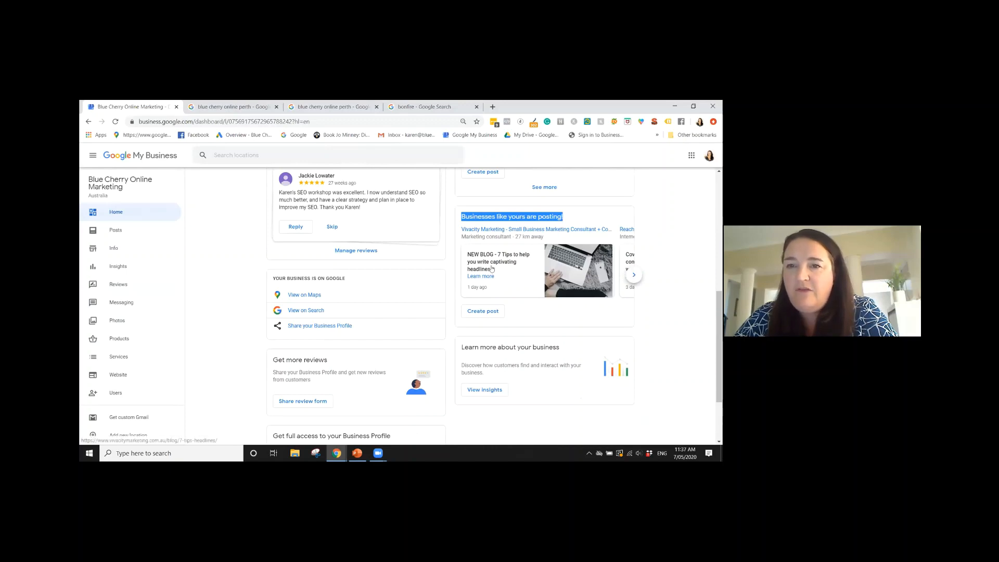
pyautogui.click(633, 275)
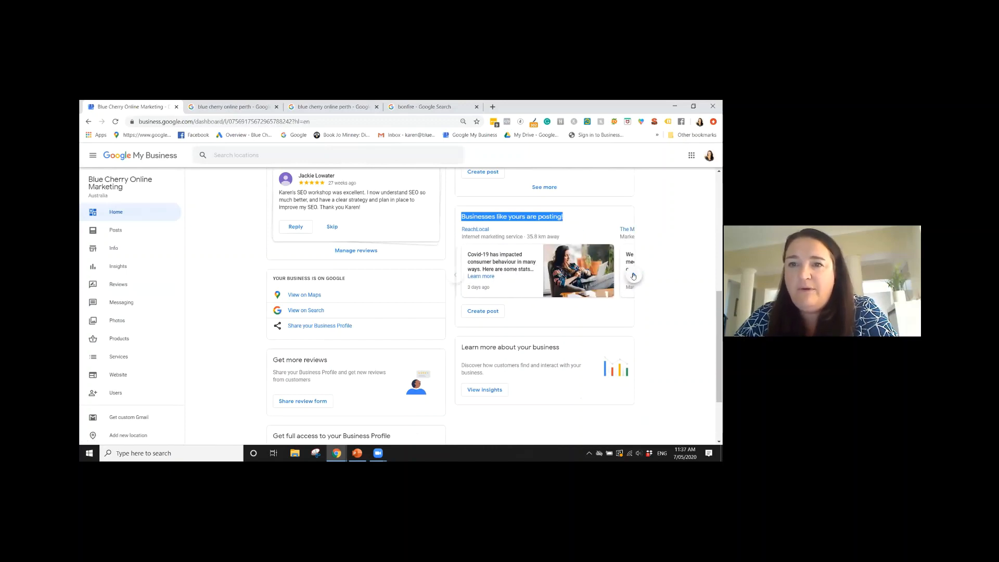
pyautogui.click(634, 275)
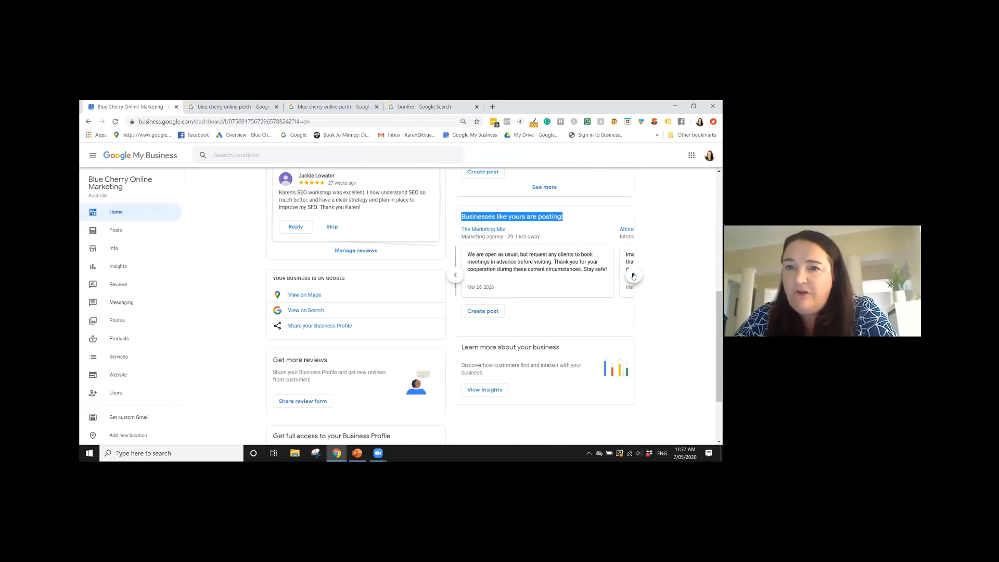
pyautogui.click(634, 275)
pyautogui.click(633, 275)
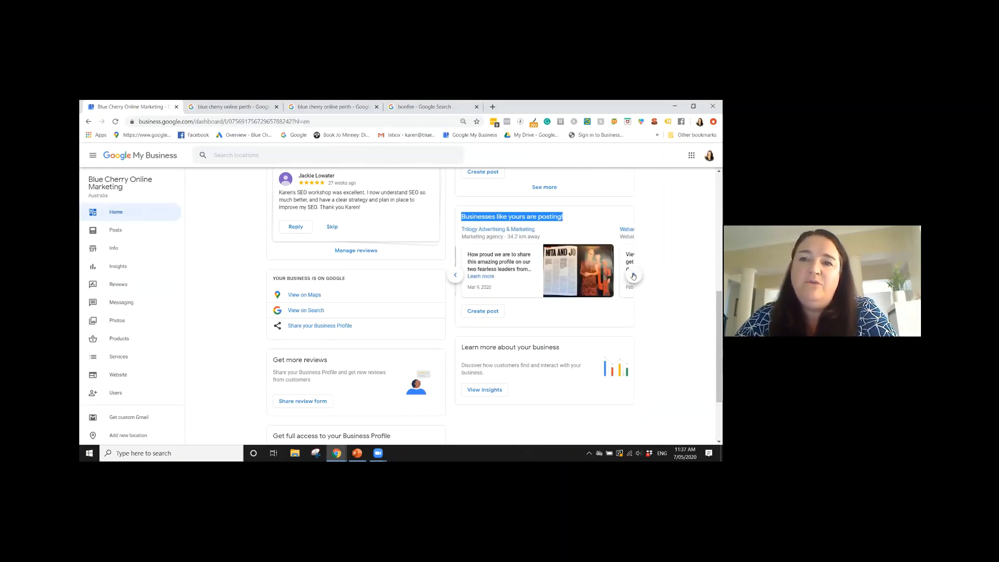
pyautogui.click(634, 275)
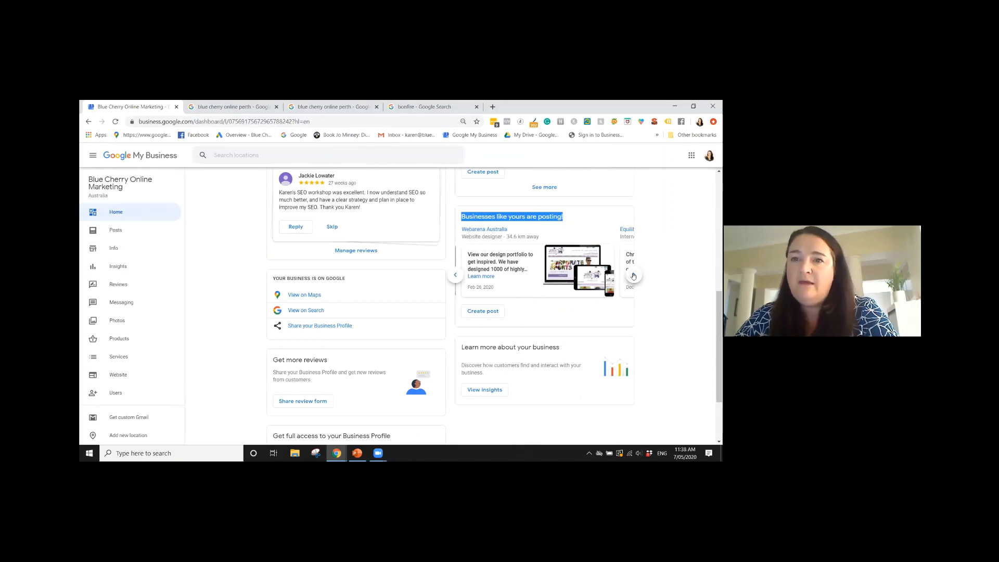
pyautogui.click(634, 276)
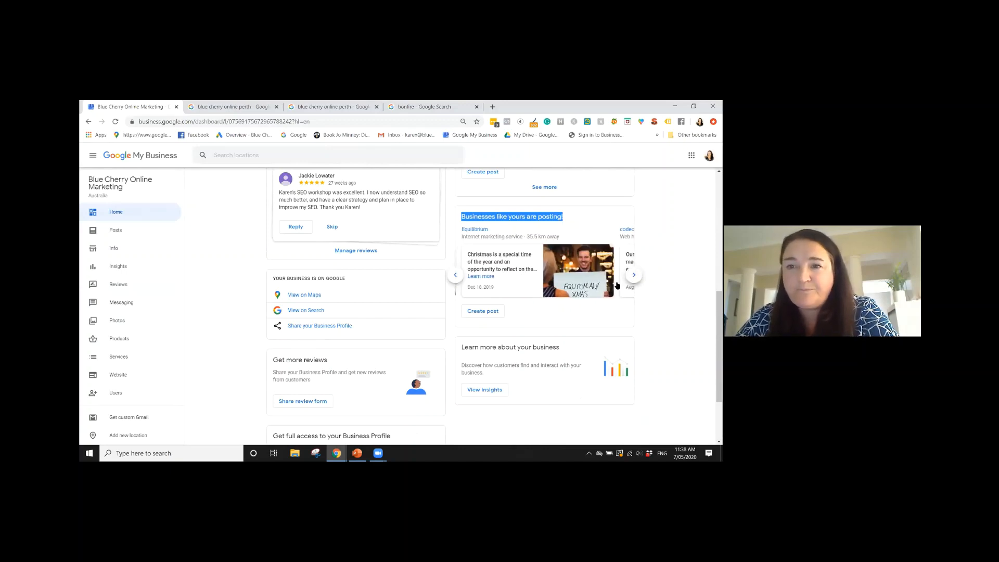
pyautogui.click(634, 277)
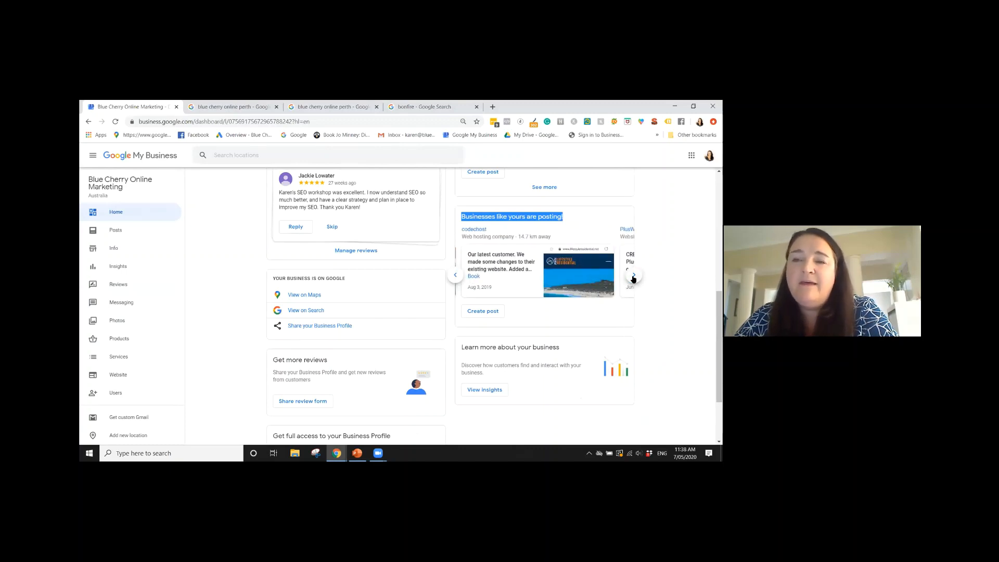
pyautogui.click(634, 278)
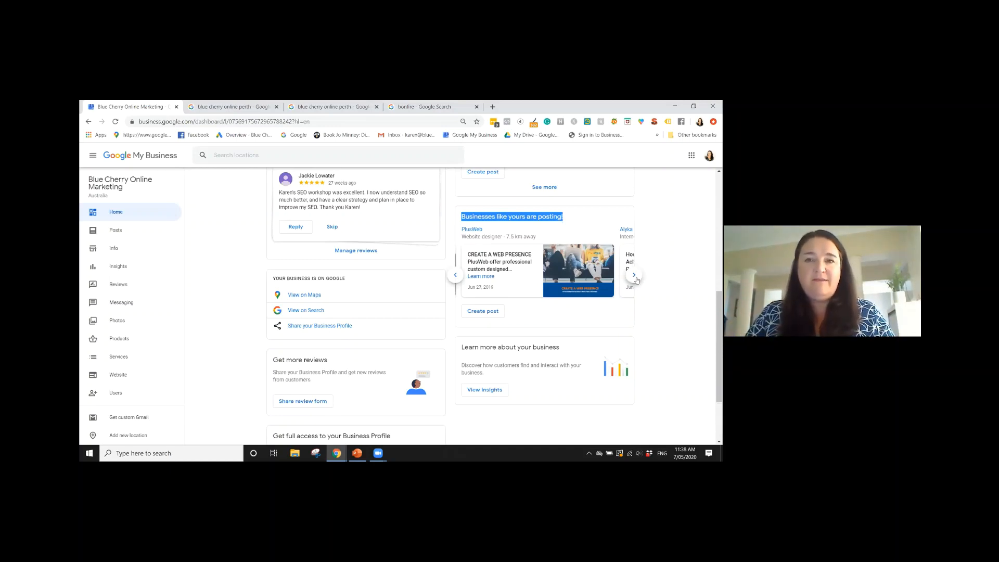
# Open the review form sharing option under "Get more reviews" on the home page and copy the business's review link
pyautogui.scroll(2, 564, 262)
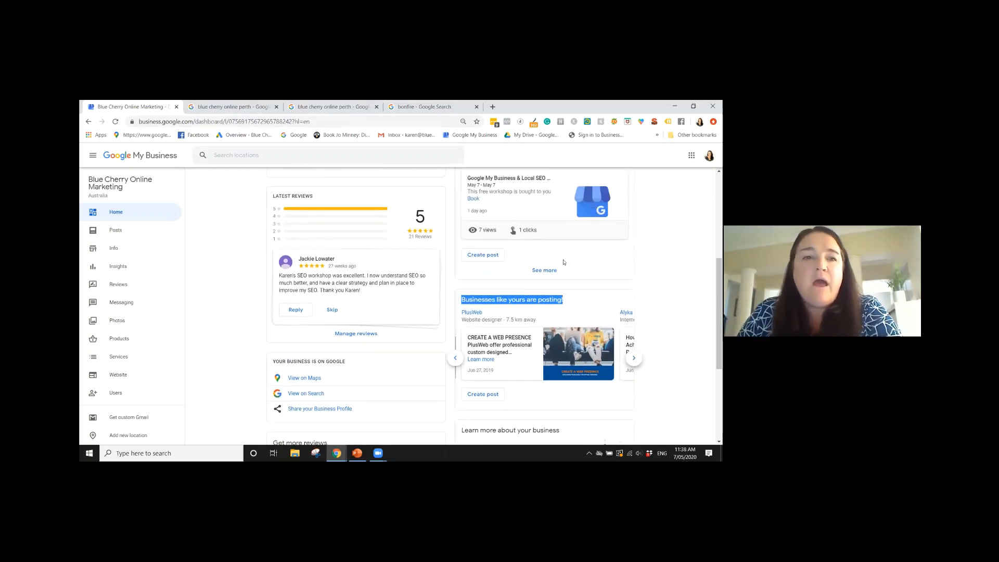
pyautogui.scroll(1, 545, 268)
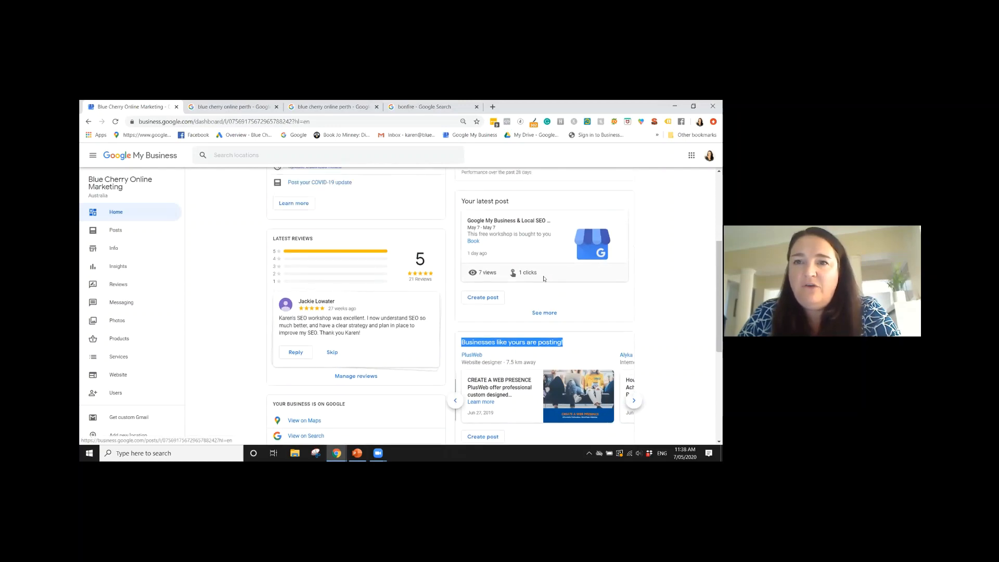
pyautogui.scroll(4, 544, 278)
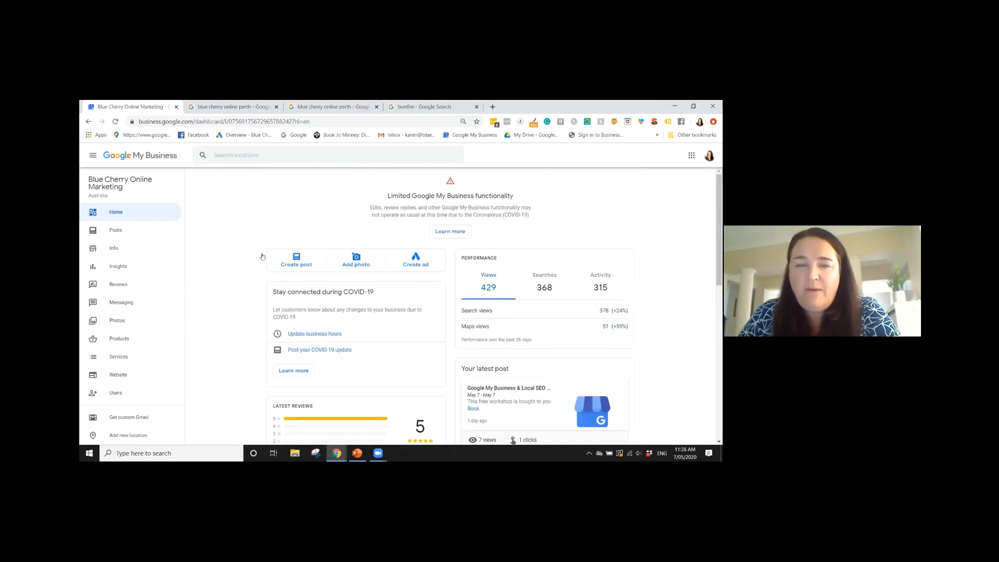
pyautogui.scroll(-7, 245, 250)
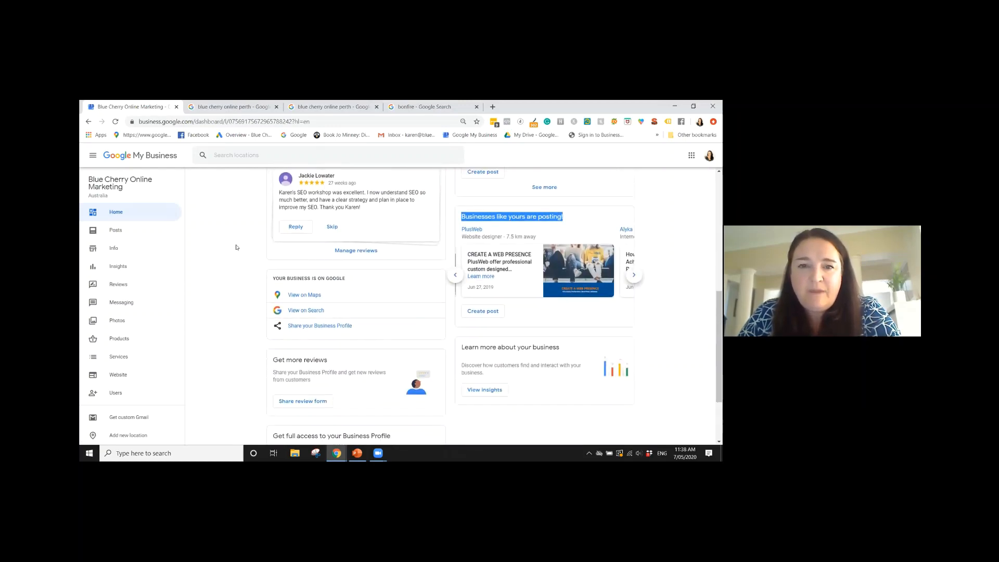
pyautogui.scroll(-1, 236, 247)
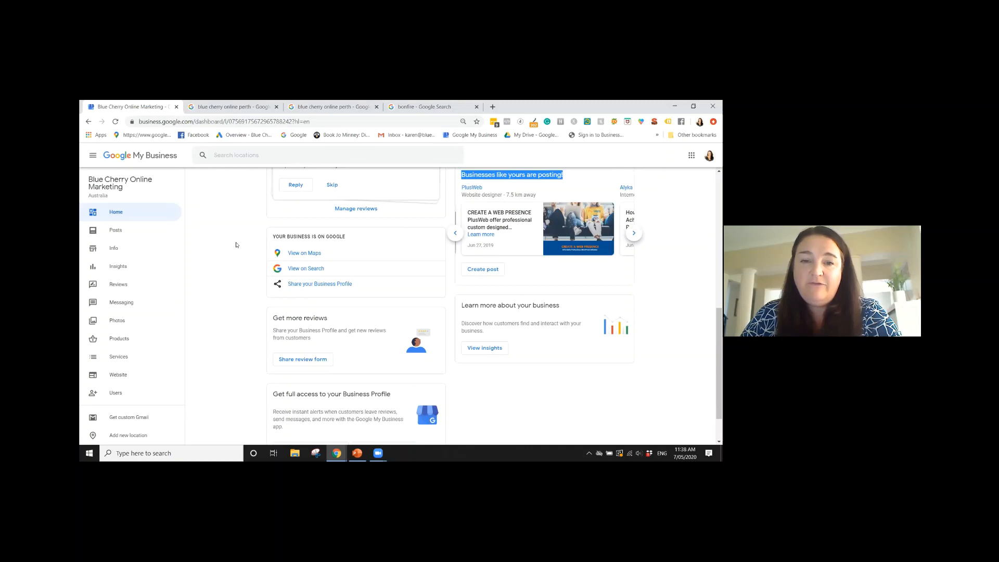
pyautogui.click(293, 361)
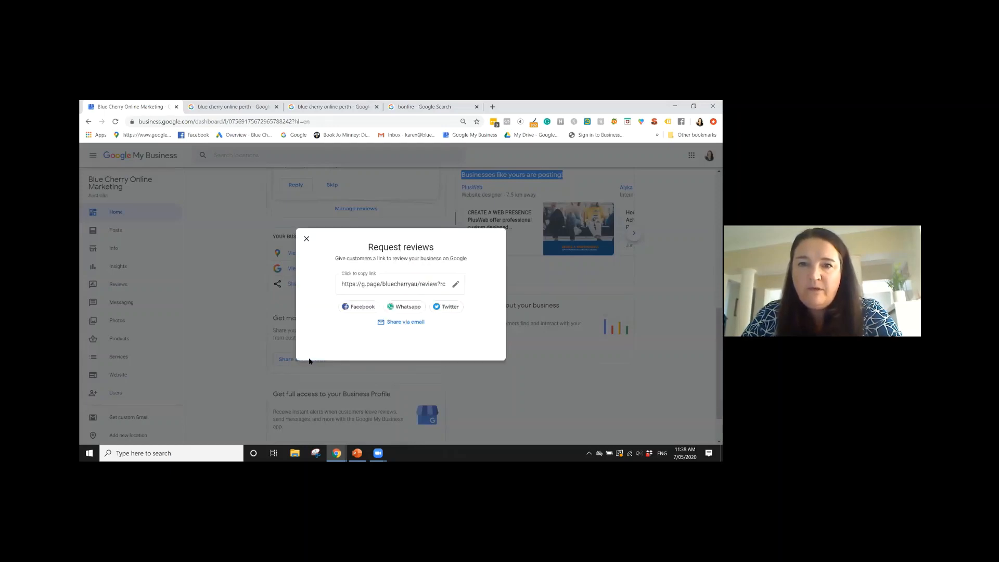
pyautogui.click(398, 285)
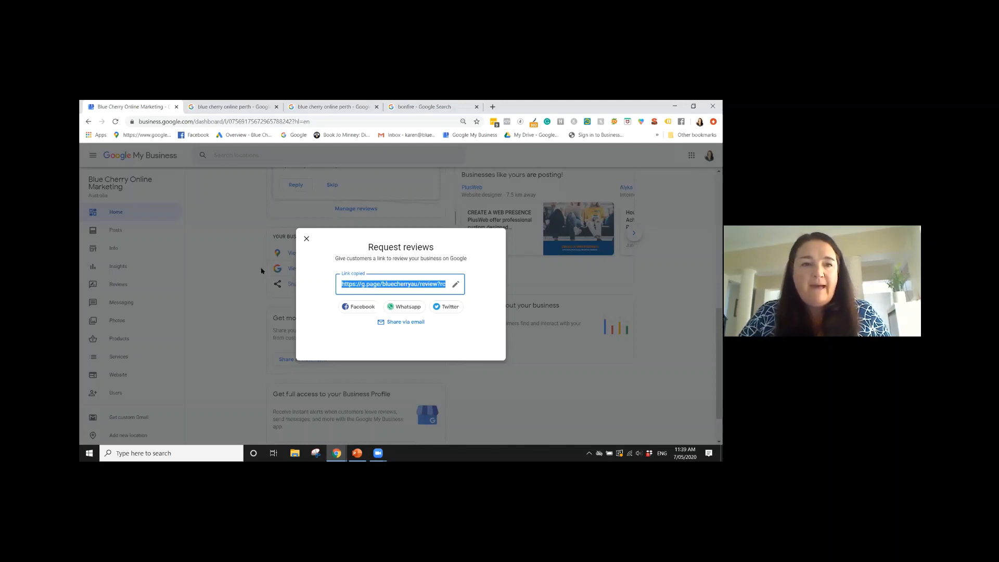
# Switch to PowerPoint, start the slide show from the current slide, advance to slide 13 and show it full screen instead of Presenter View
pyautogui.click(336, 429)
pyautogui.click(357, 454)
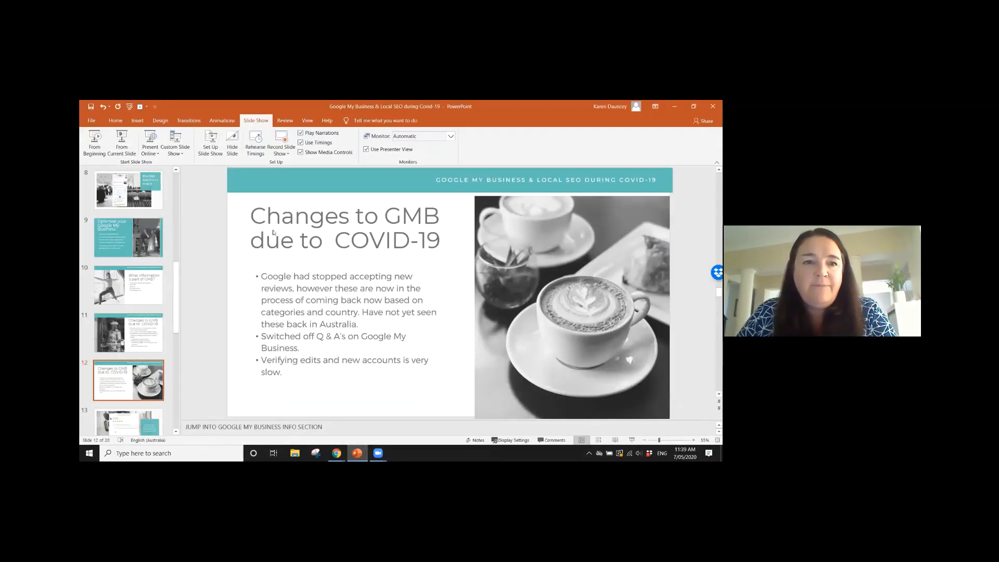
pyautogui.click(125, 148)
pyautogui.press('Right')
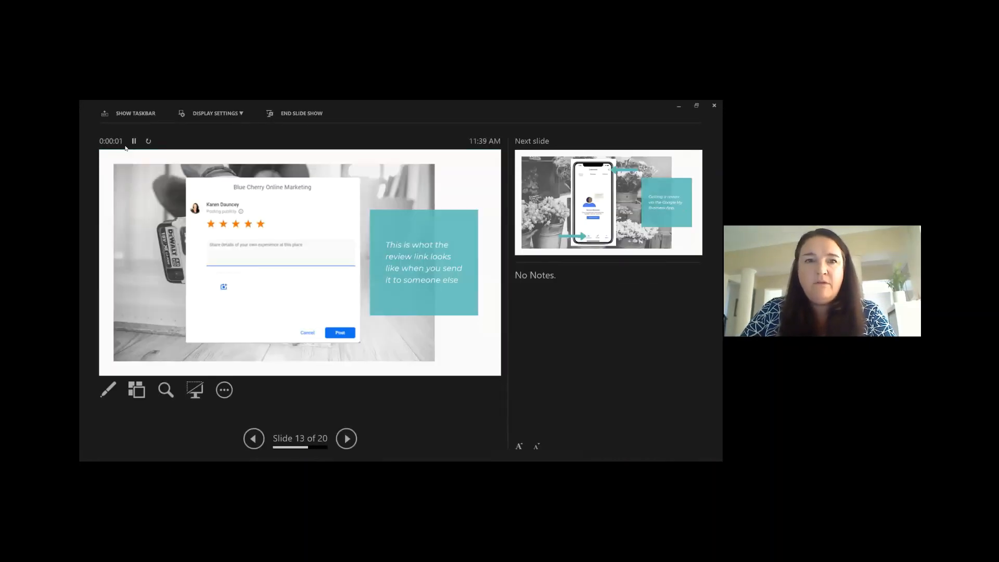
pyautogui.click(221, 113)
pyautogui.click(223, 129)
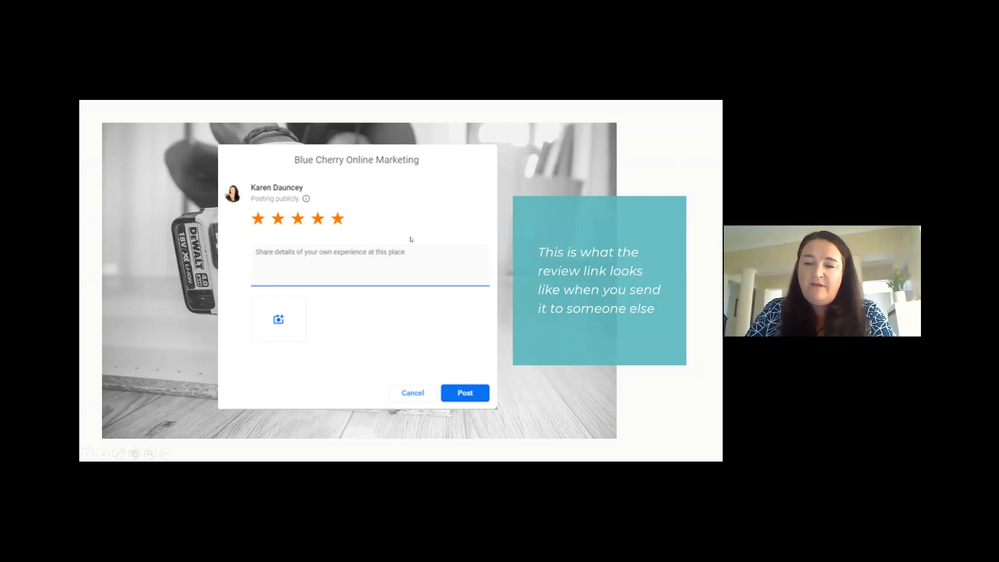
# Advance the slide show past the Google My Business App review slide to the "What is Local SEO?" slide
pyautogui.press('Right')
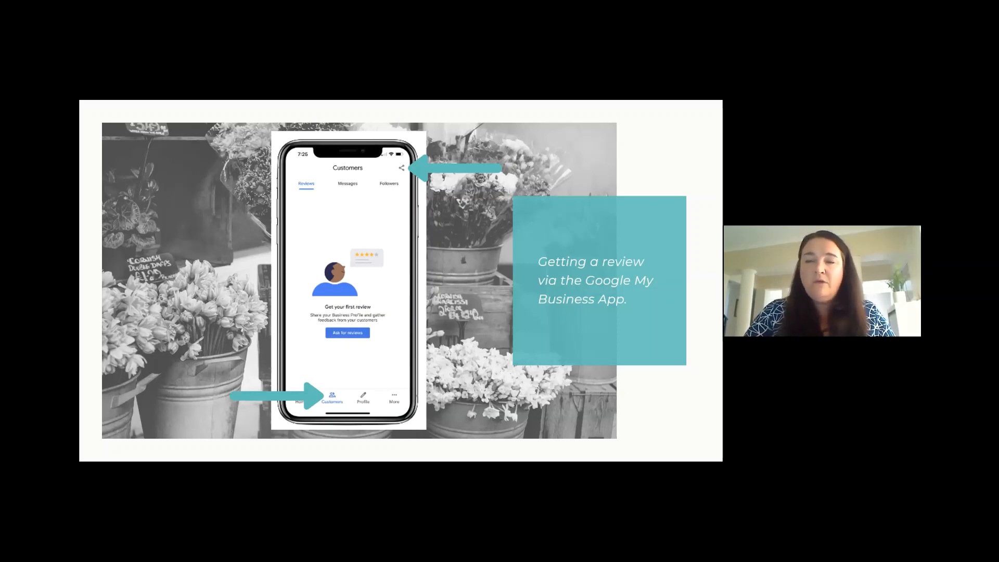
pyautogui.press('Right')
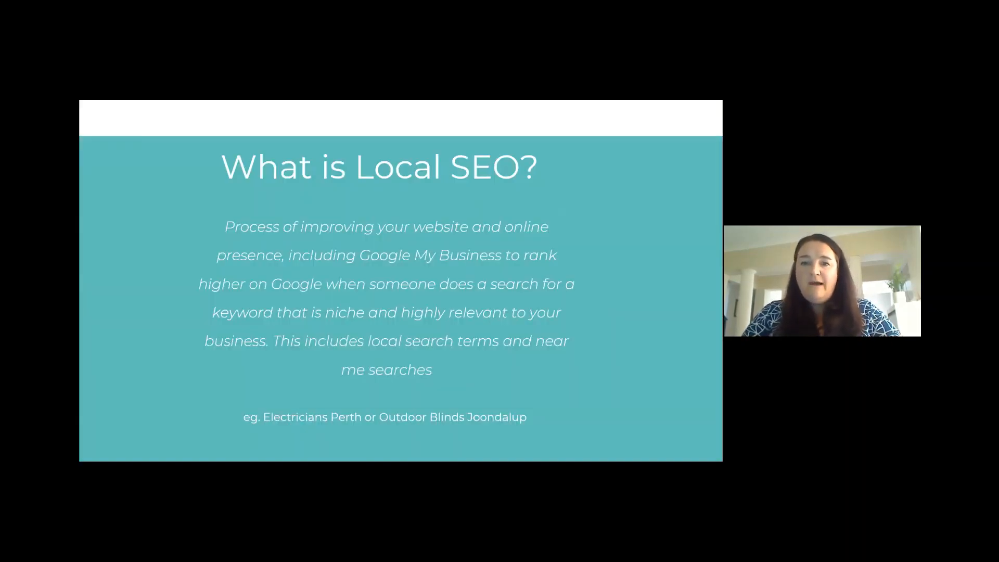